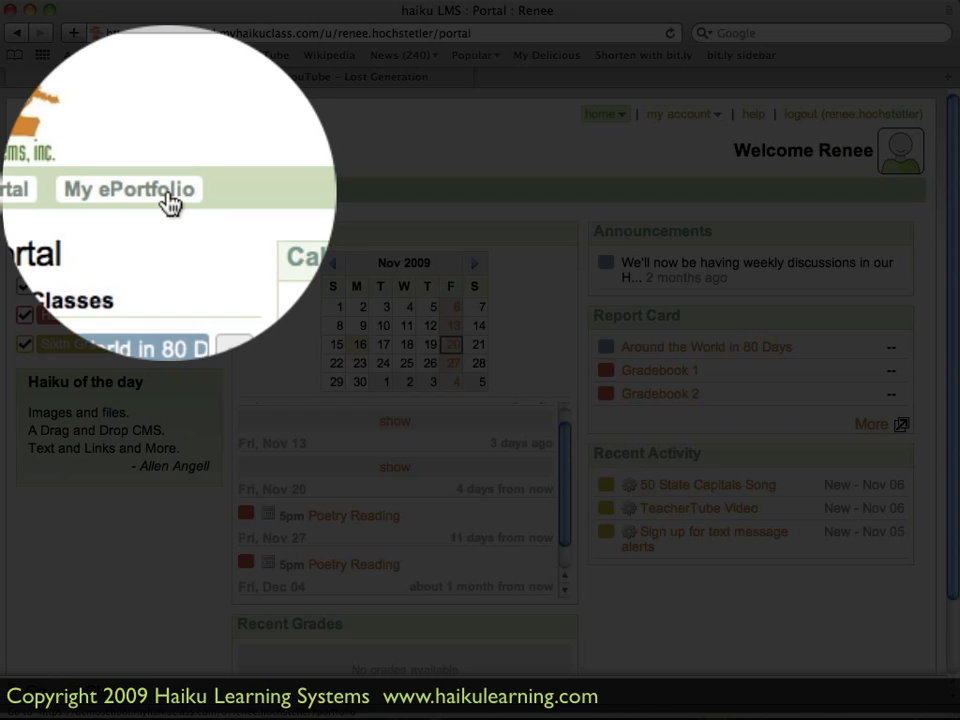
- Open the ePortfolio and view its Language Arts and Math pages before returning to Portfolio Home
click(164, 200)
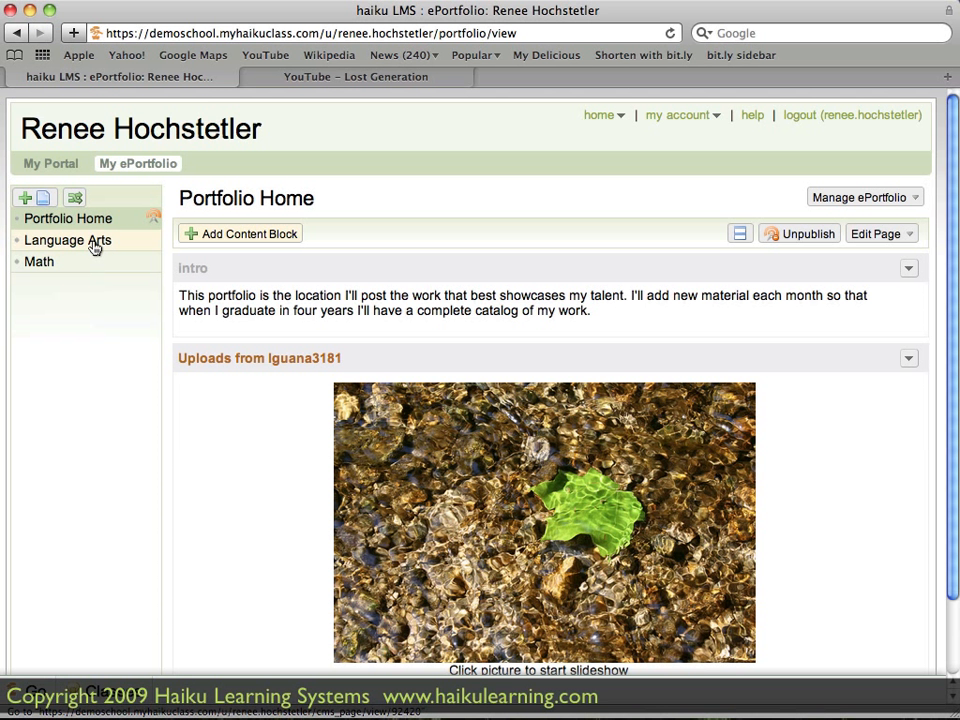
click(94, 248)
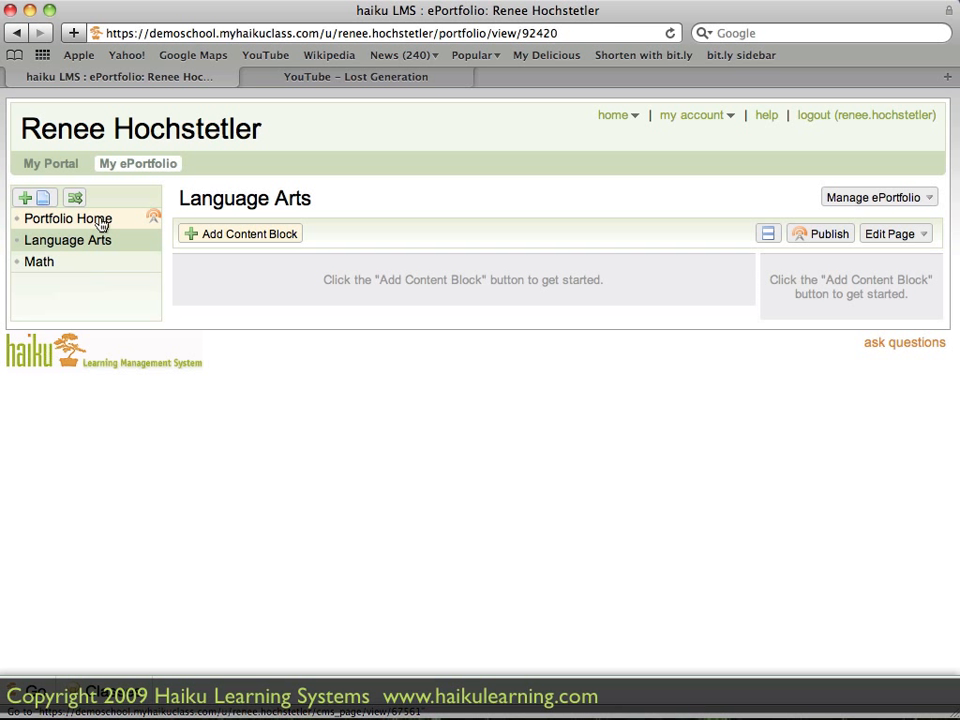
click(74, 268)
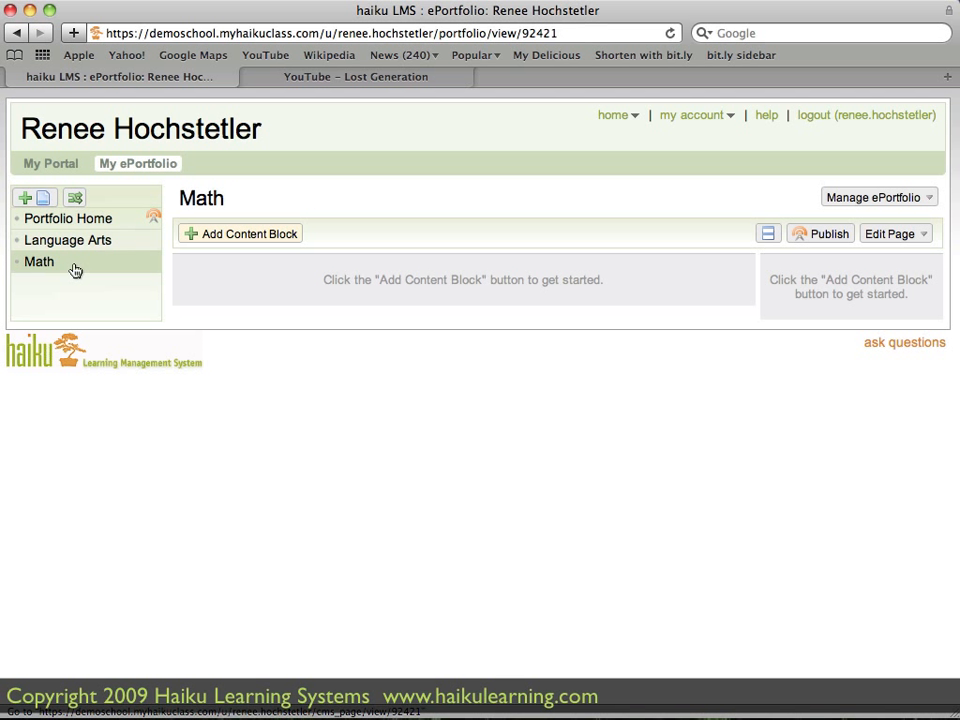
click(110, 220)
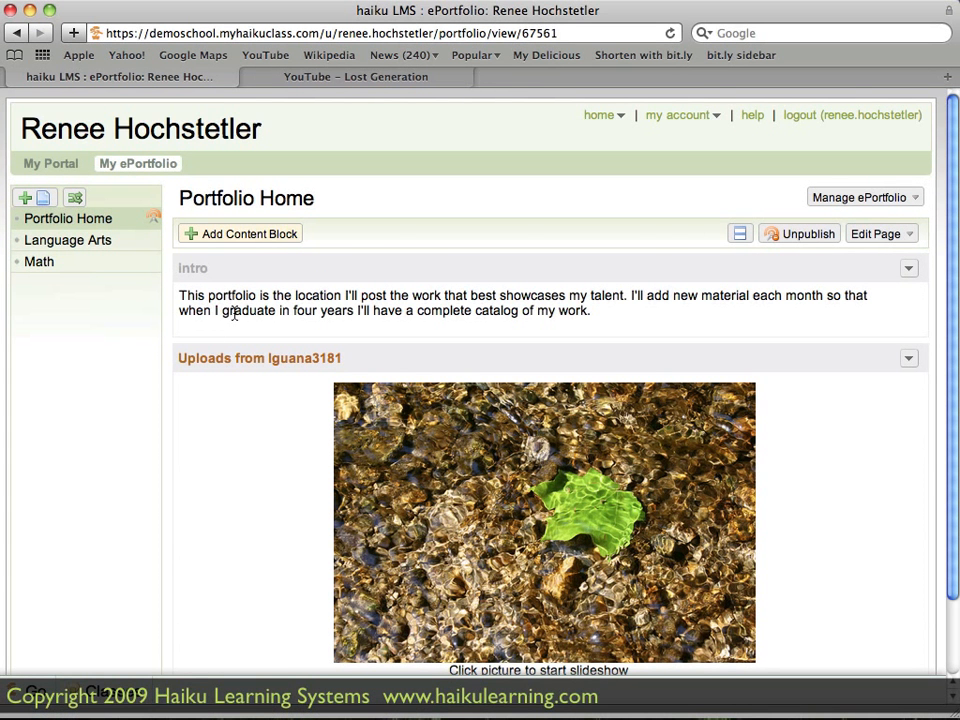
- Look through the content block types and the featured Embed the Web widgets, closing the dialog without adding one
click(243, 233)
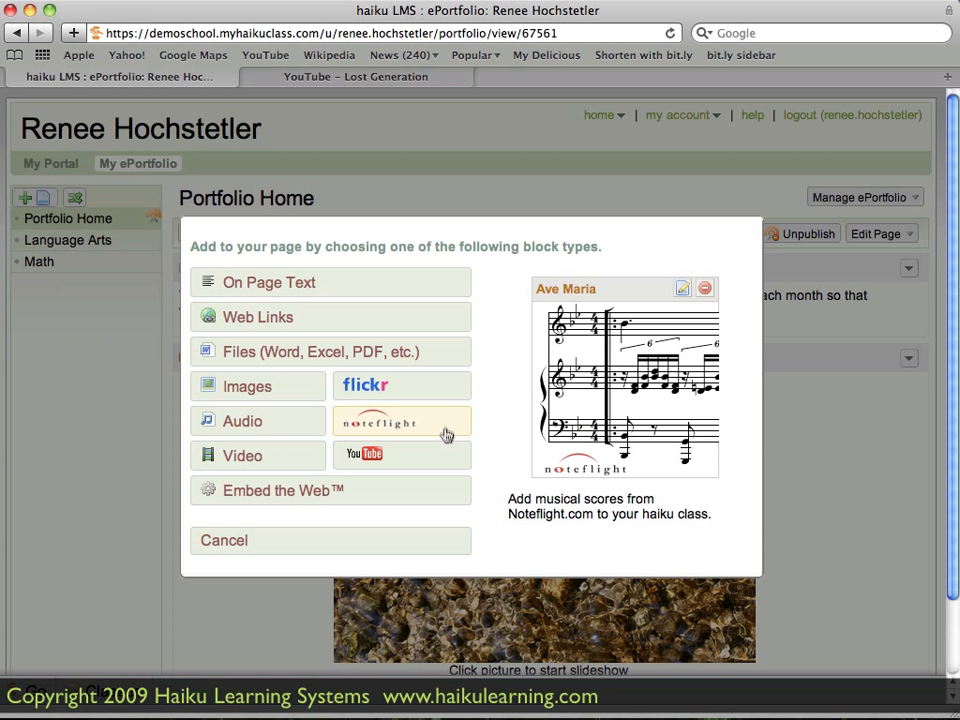
click(424, 496)
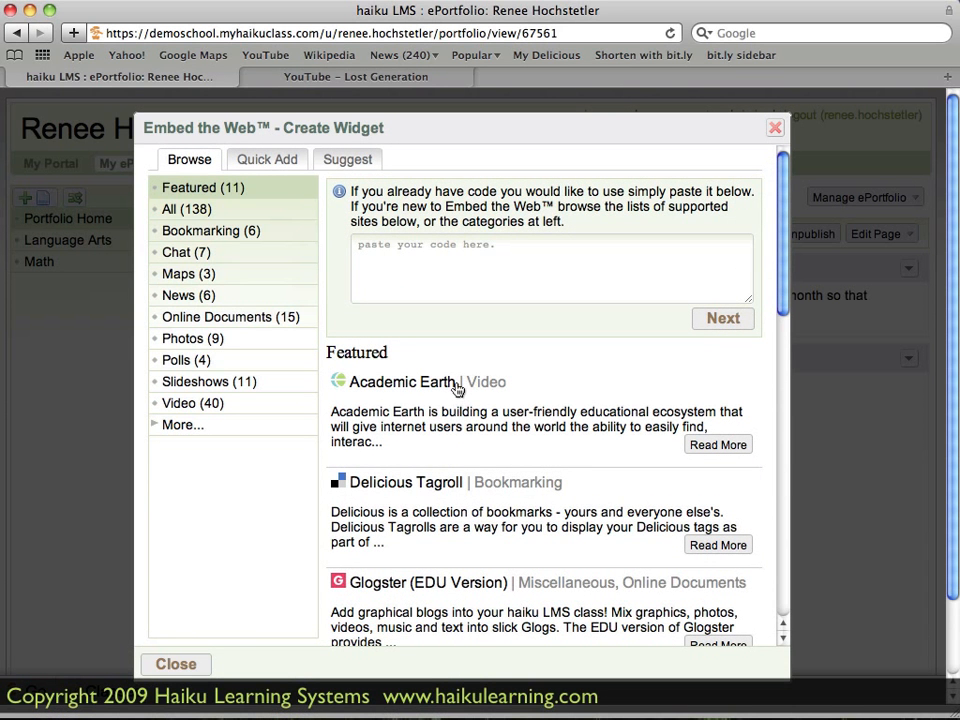
scroll(456, 388, down, 2)
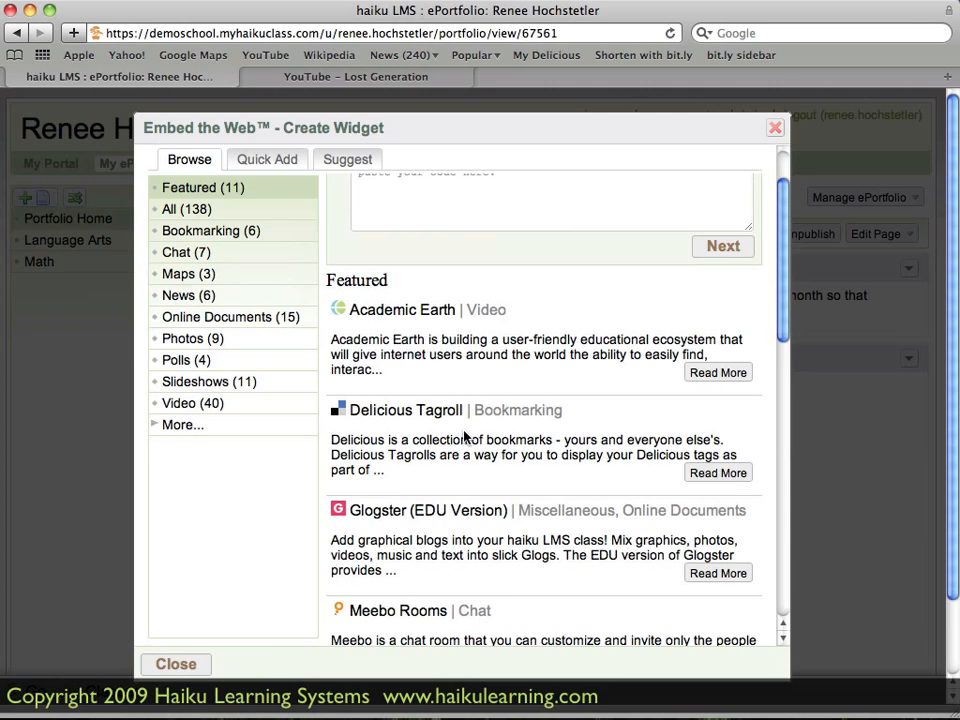
click(196, 669)
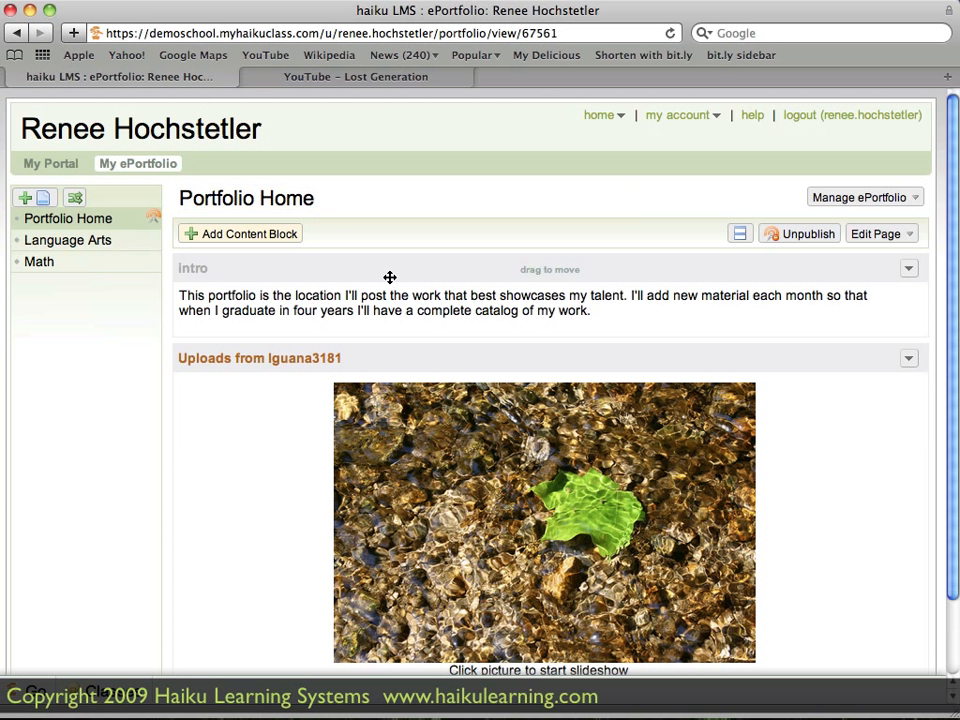
- Rename the Portfolio Home page to "My ePortfolio" and save the title
click(322, 200)
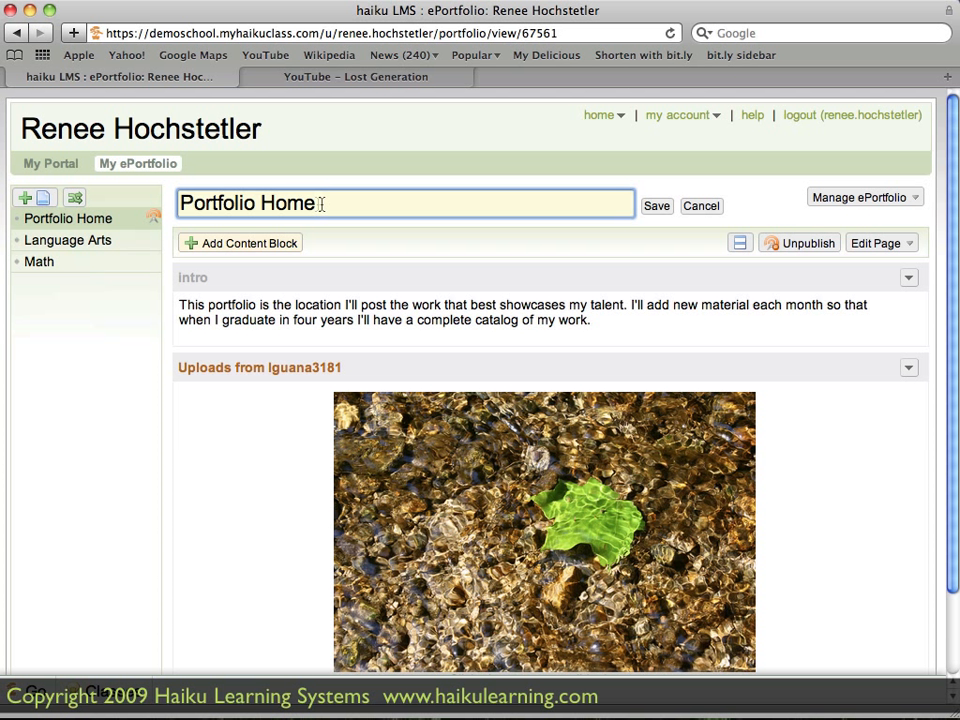
drag(321, 203, 176, 205)
text(My )
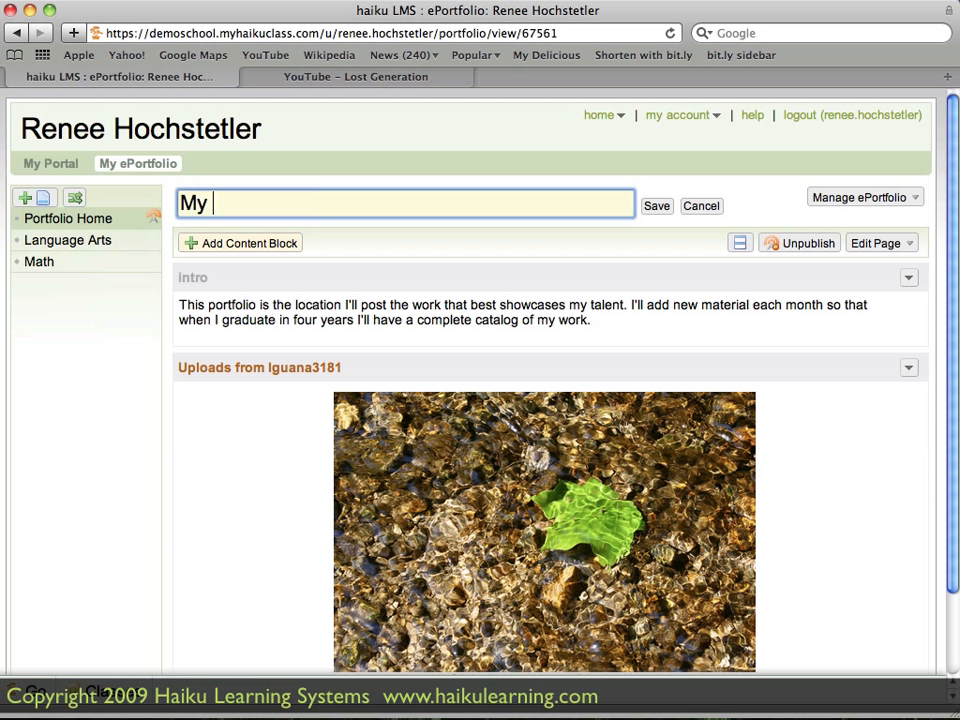
text(ePortfolio)
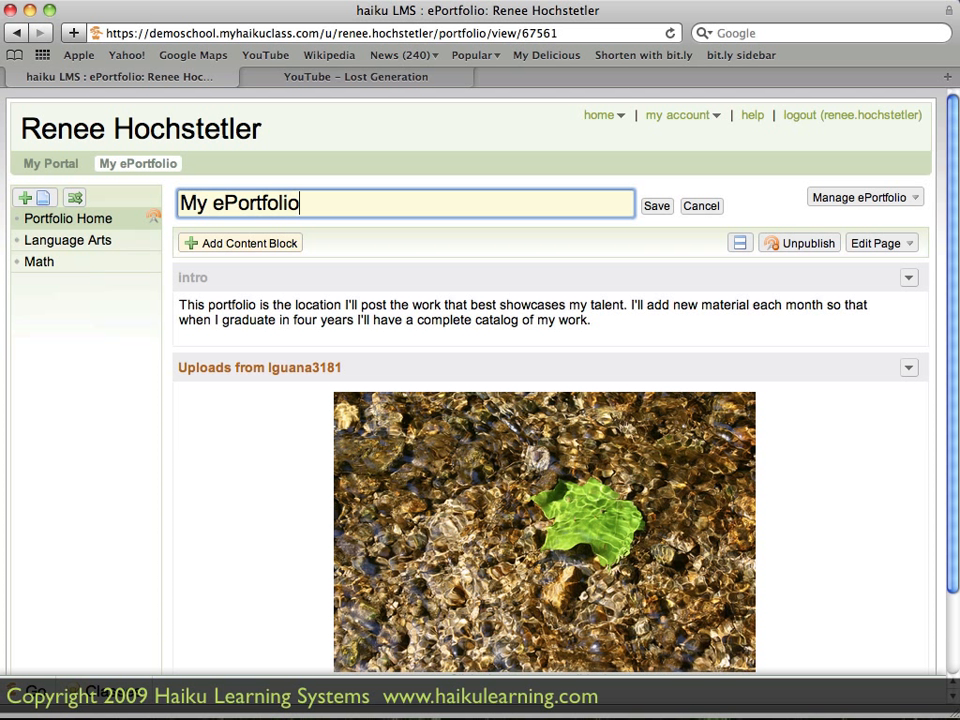
click(656, 207)
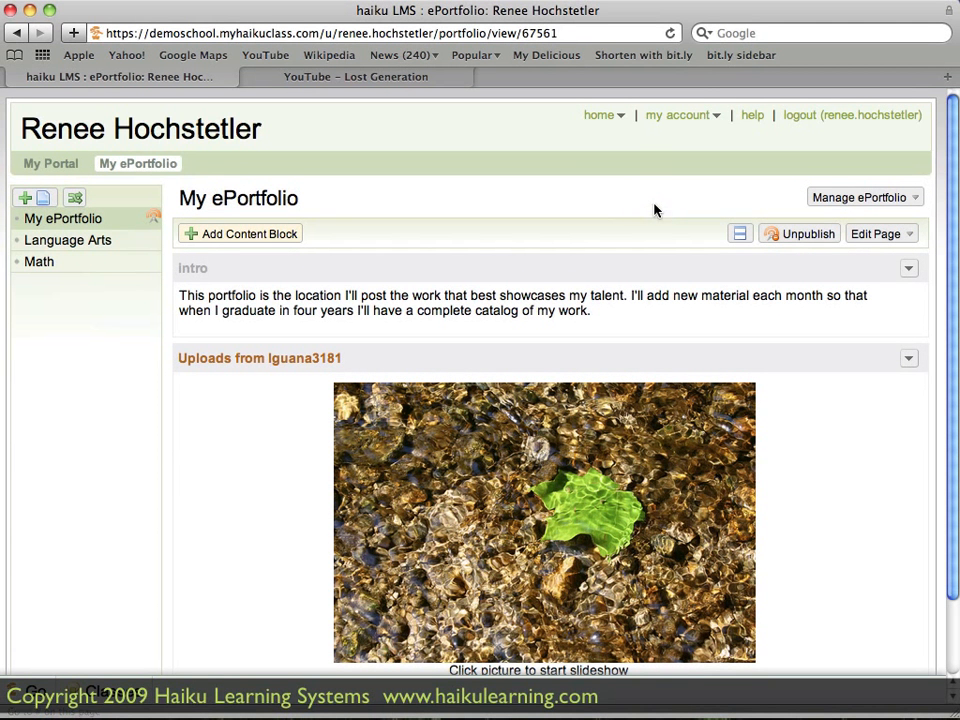
click(388, 206)
- Change the page layout to Even Two Columns and move the photo slideshow block into the empty second column
scroll(569, 286, down, 1)
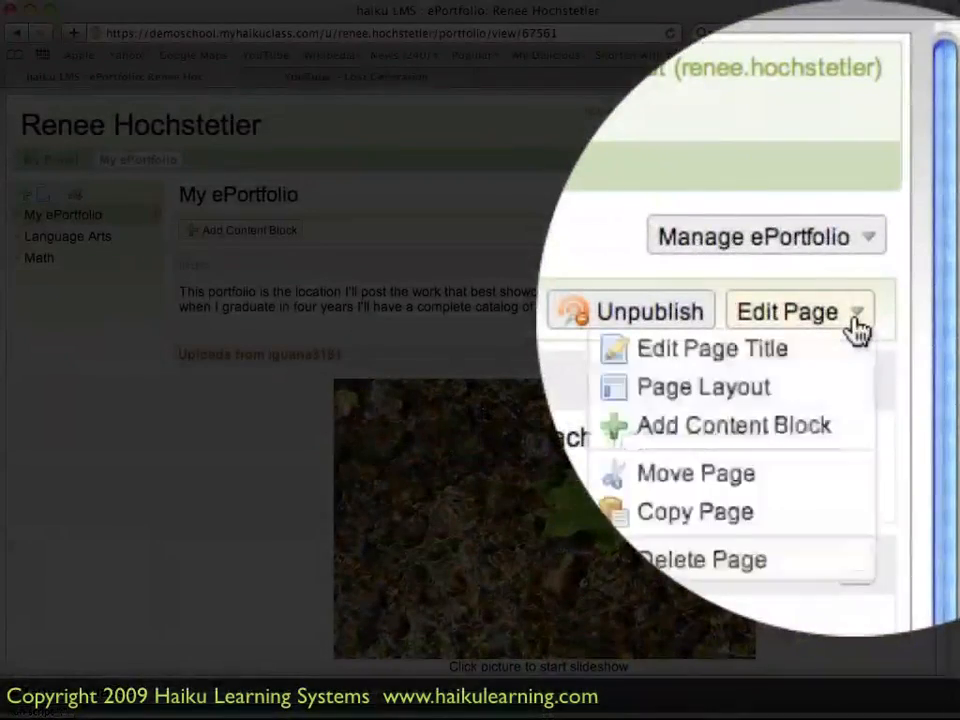
click(909, 231)
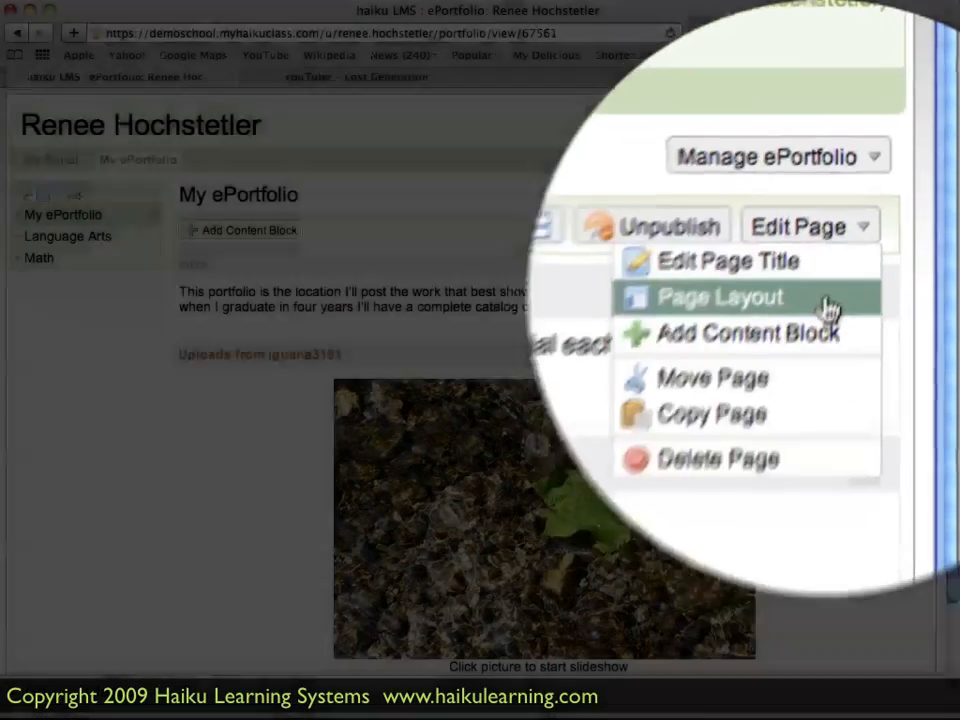
click(890, 272)
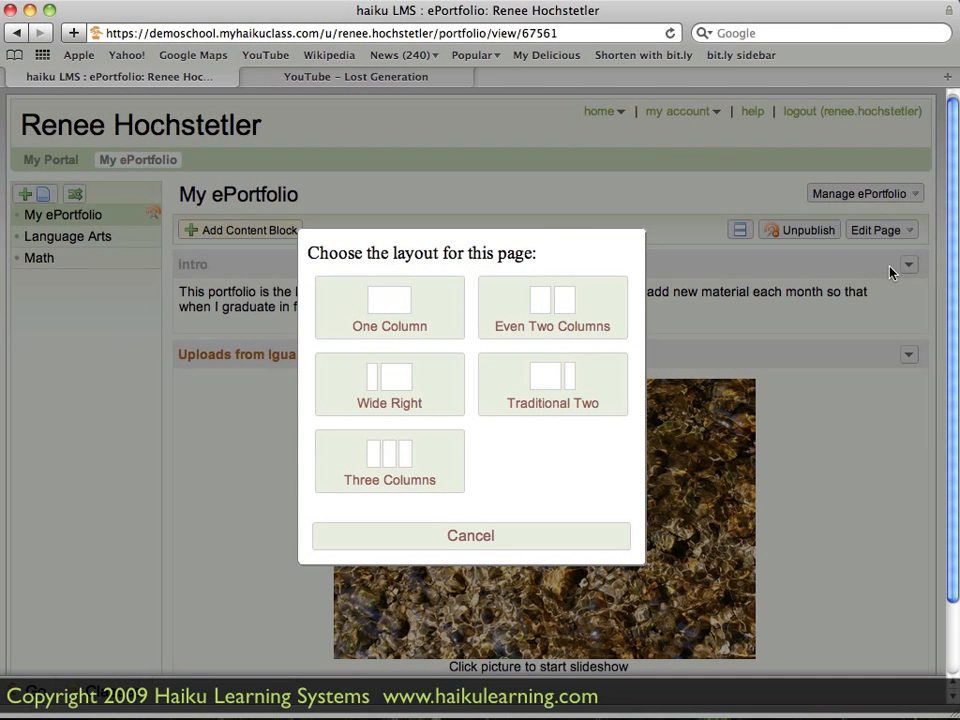
click(596, 316)
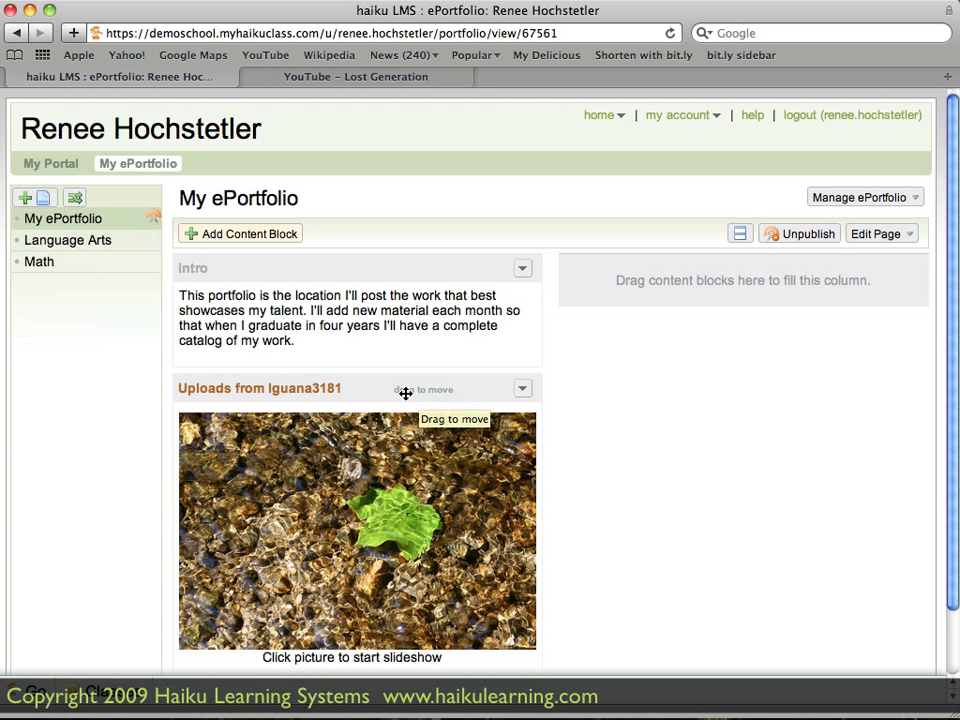
drag(401, 392, 778, 276)
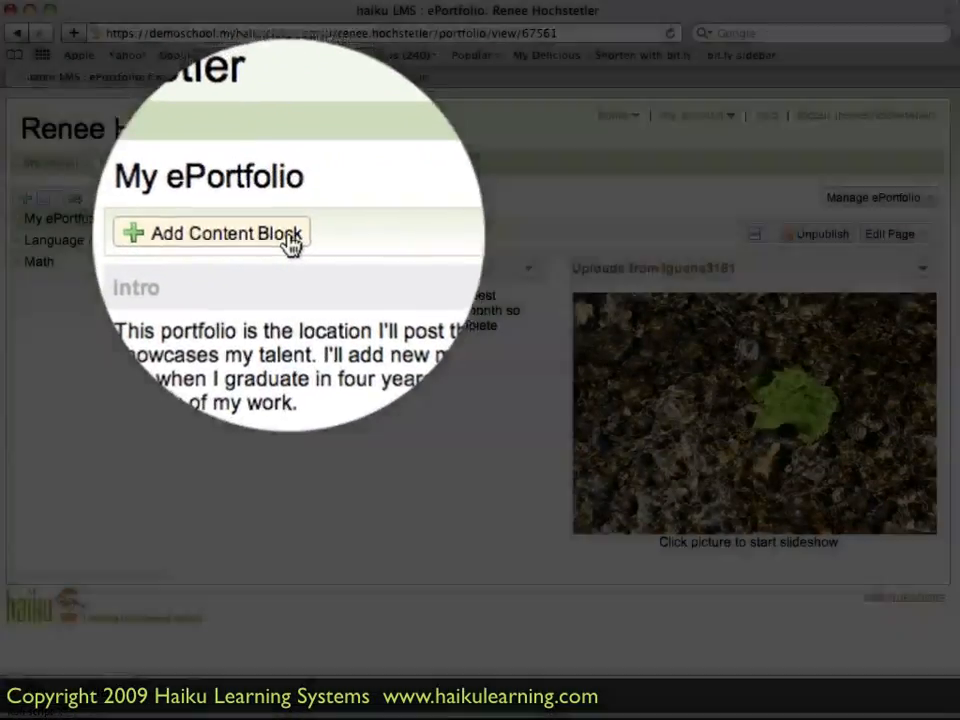
- Start a new YouTube content block and copy the Lost Generation video's URL from its YouTube page
click(289, 240)
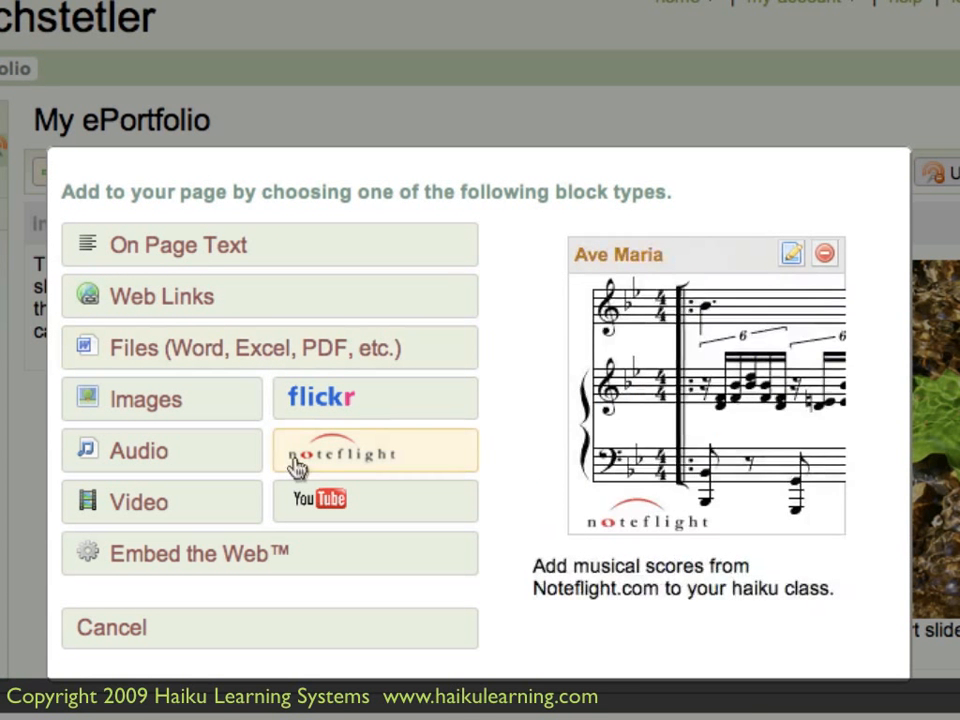
click(388, 514)
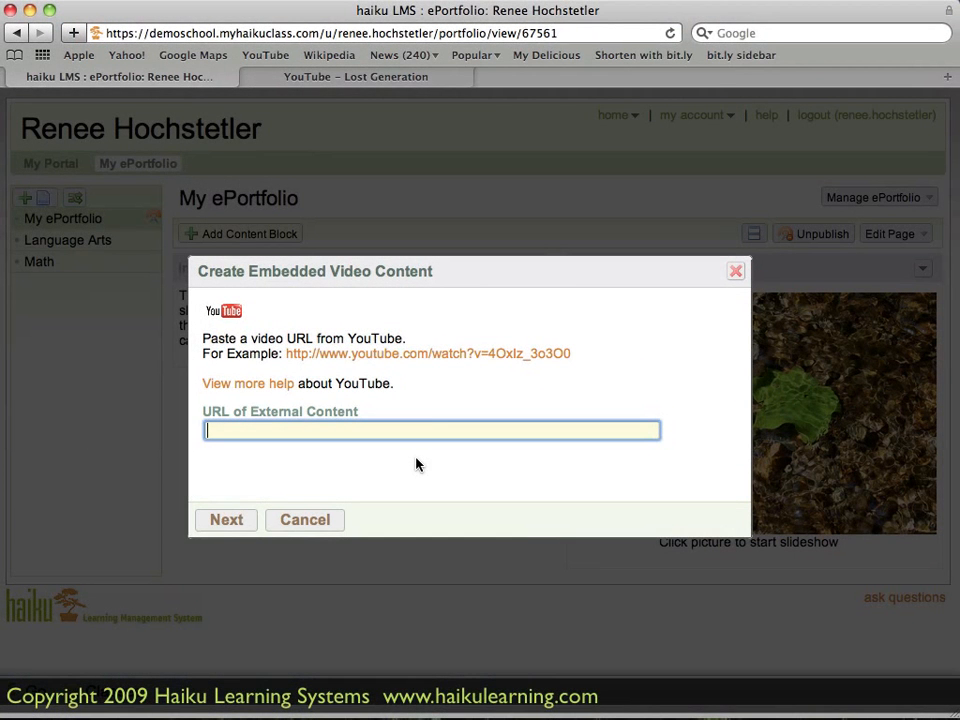
click(390, 80)
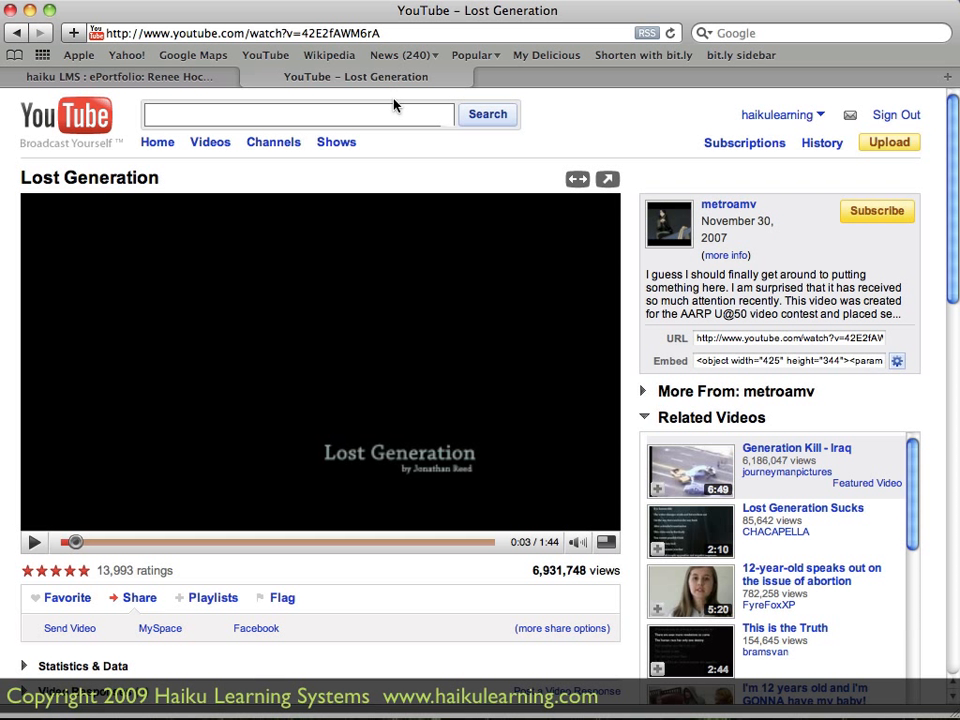
click(735, 341)
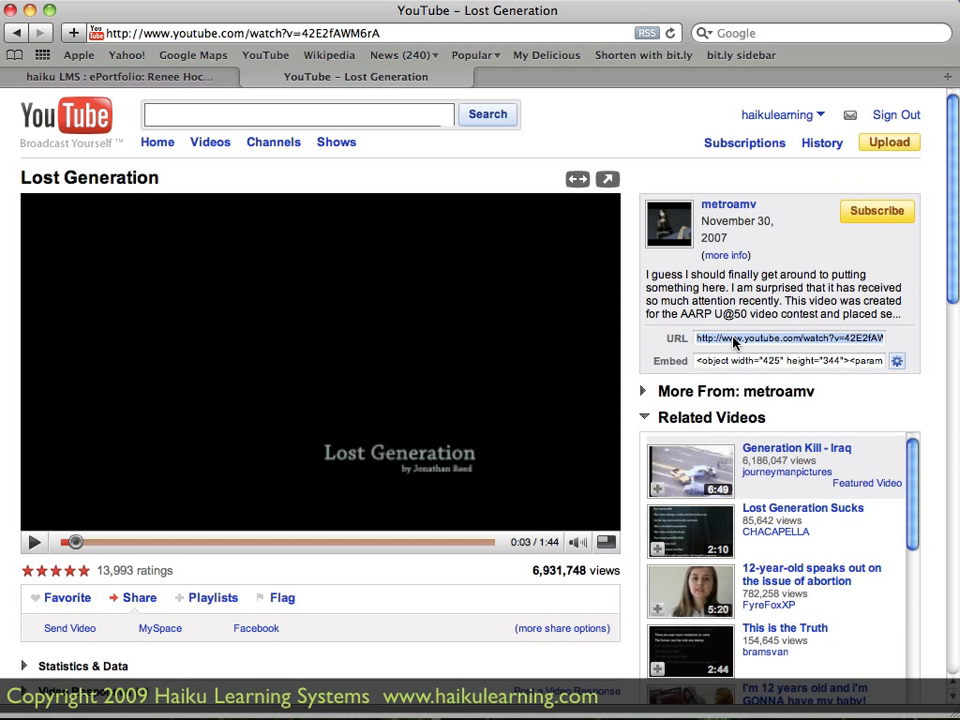
right_click(734, 339)
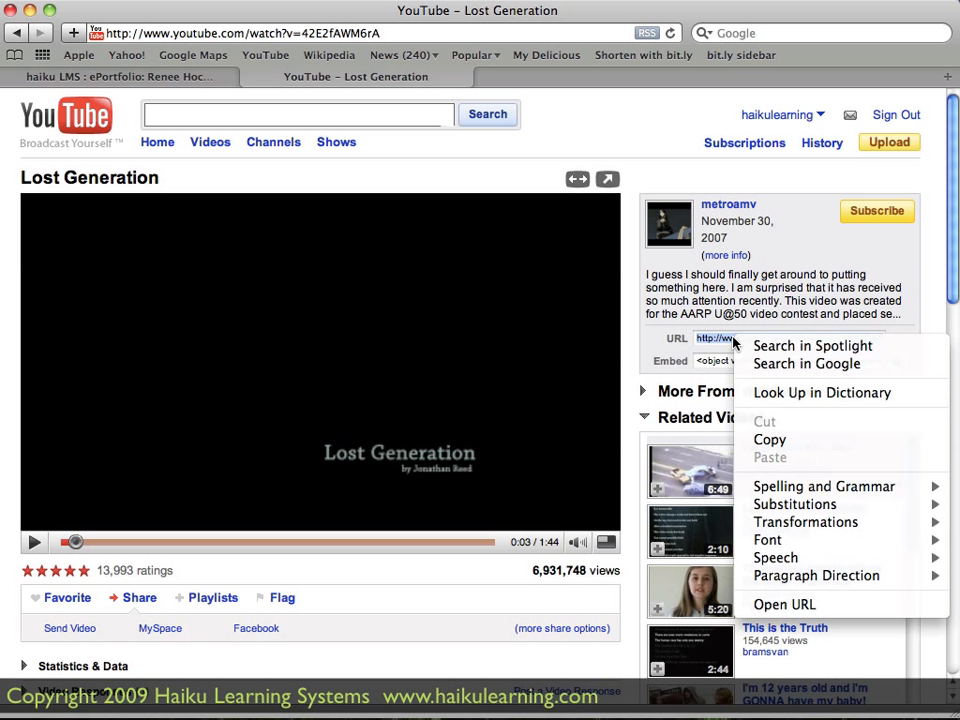
click(770, 440)
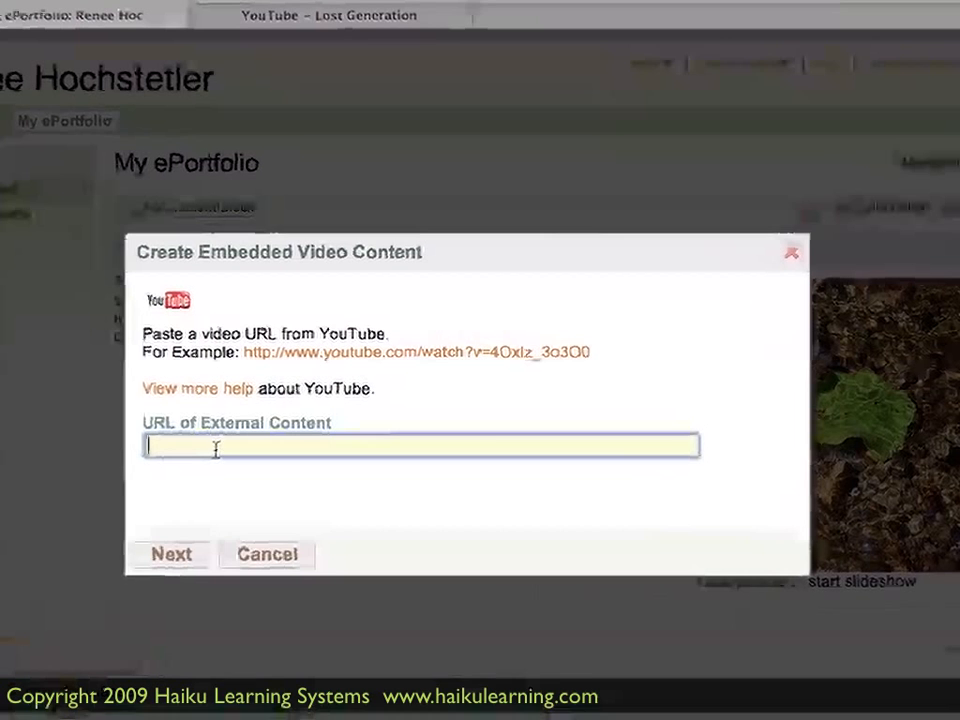
right_click(262, 432)
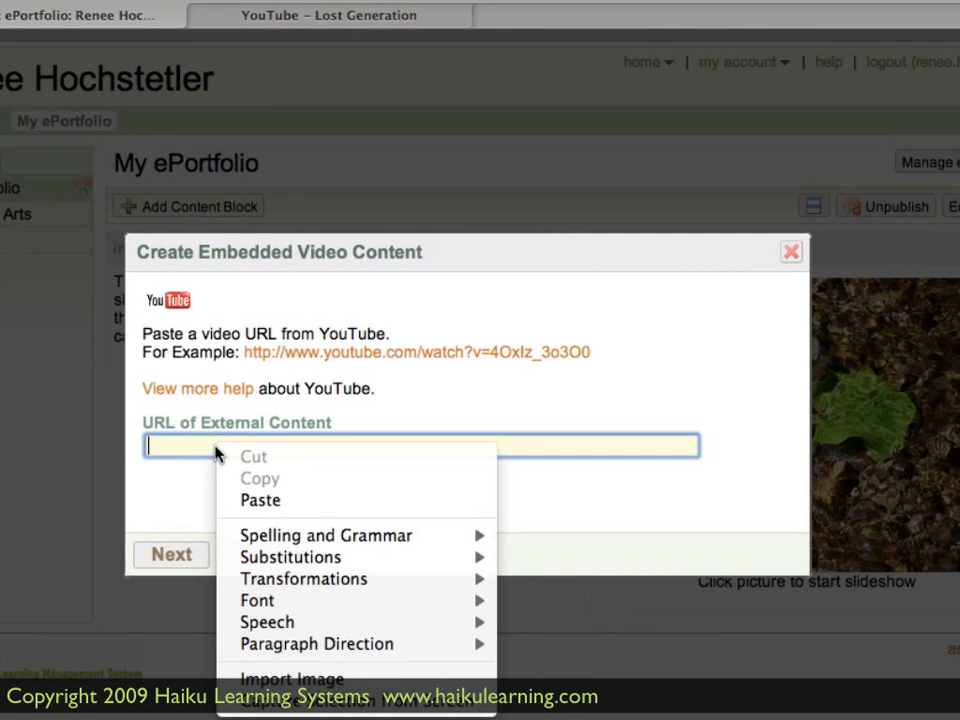
click(251, 503)
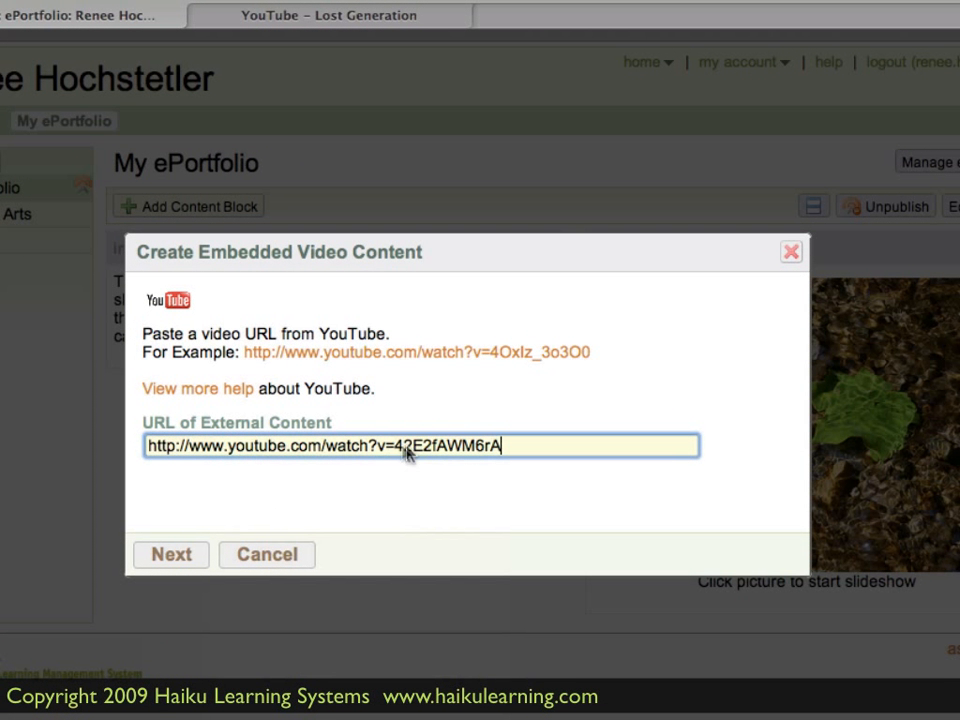
click(171, 554)
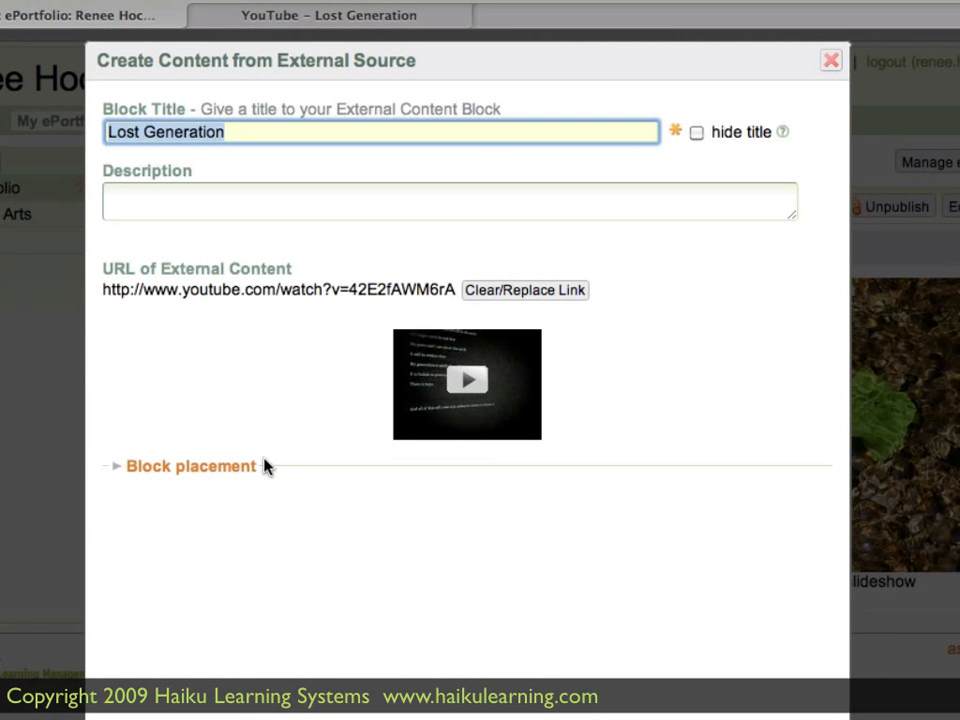
- Keep the block title Lost Generation and enter the description "An awesome video about what my generation really thinks and can accomplish."
click(250, 133)
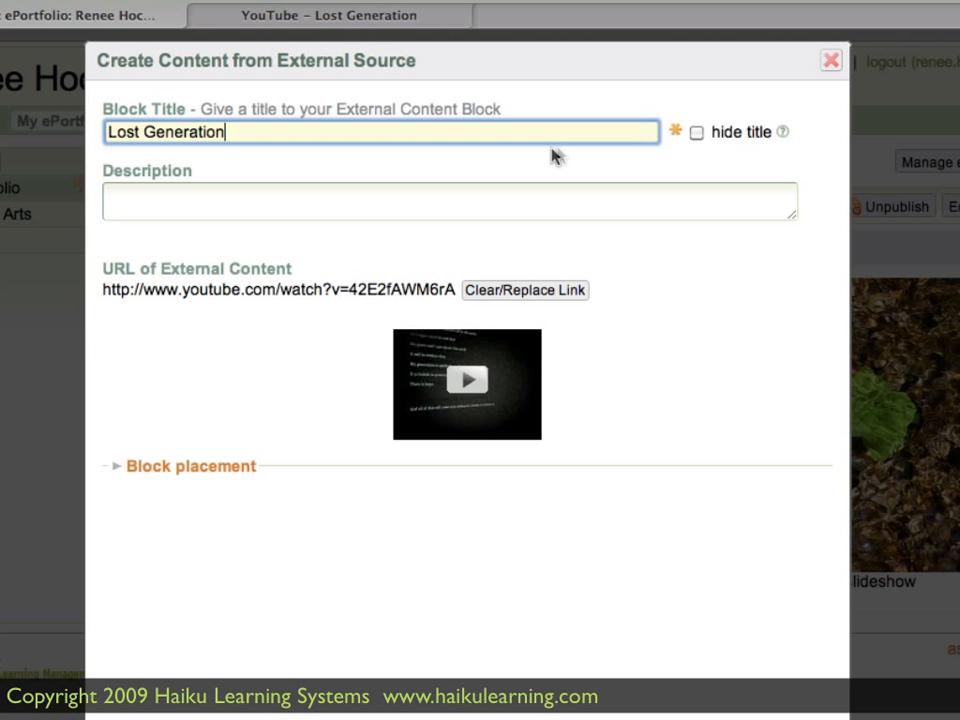
click(264, 193)
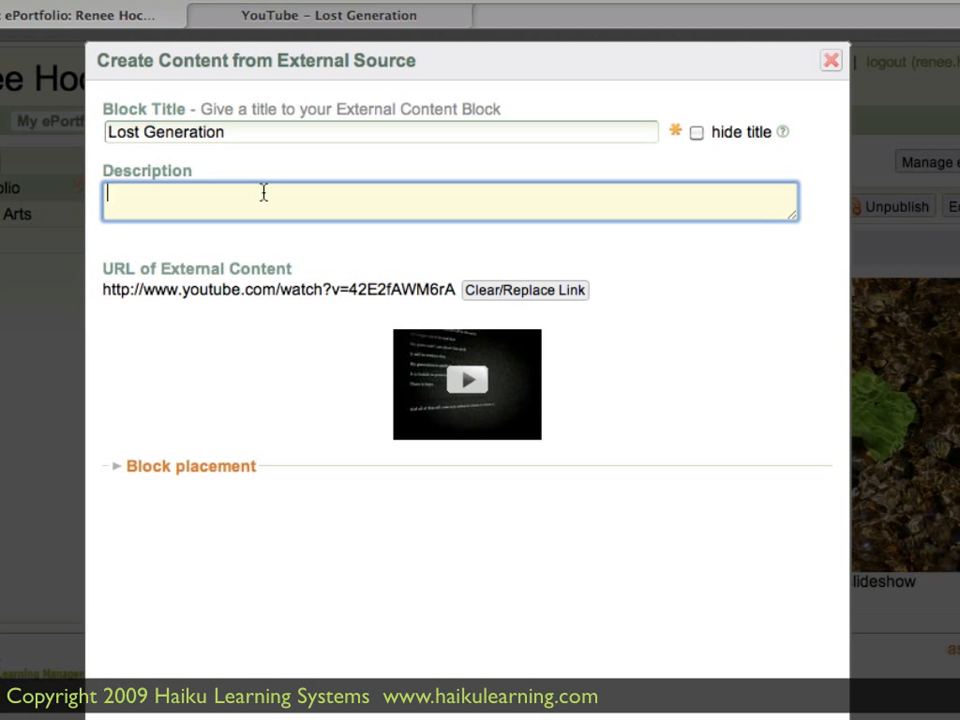
text(An awesome )
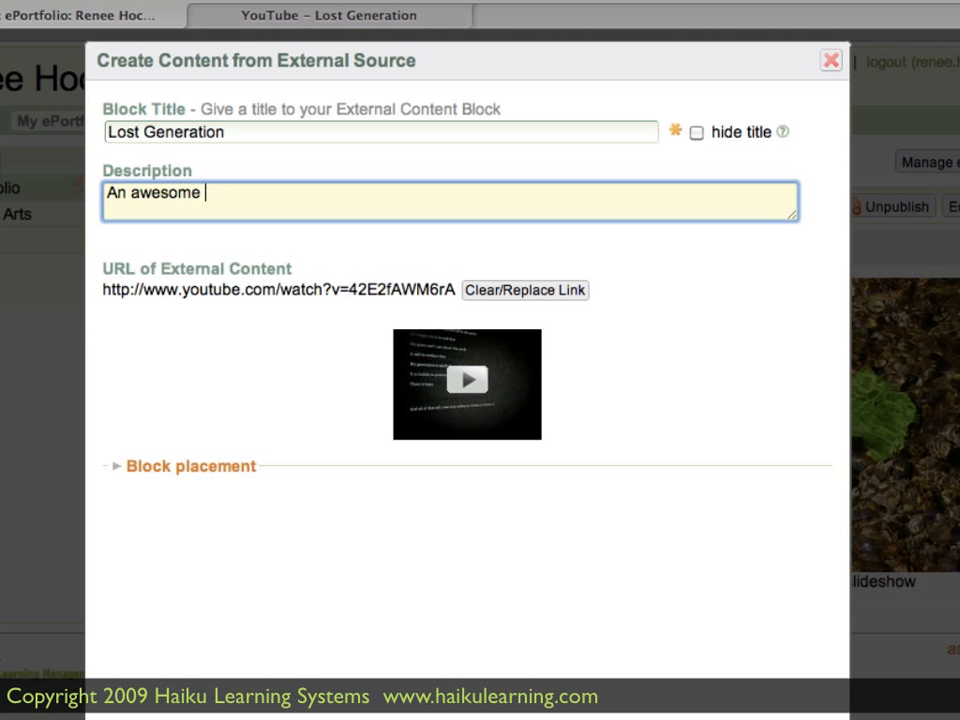
text(video about what )
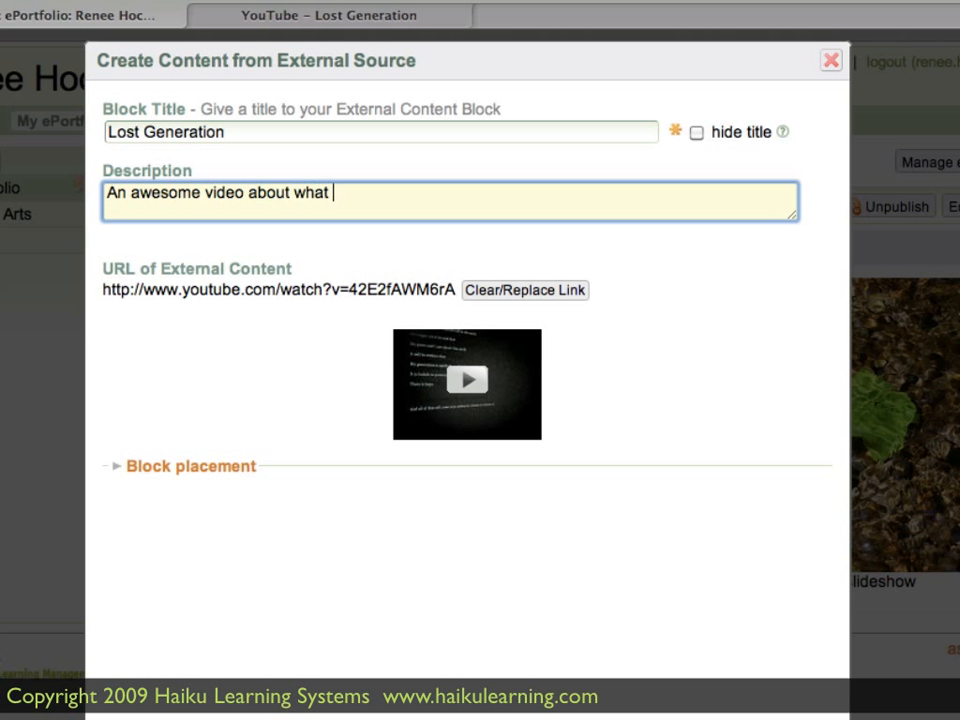
text(my generation )
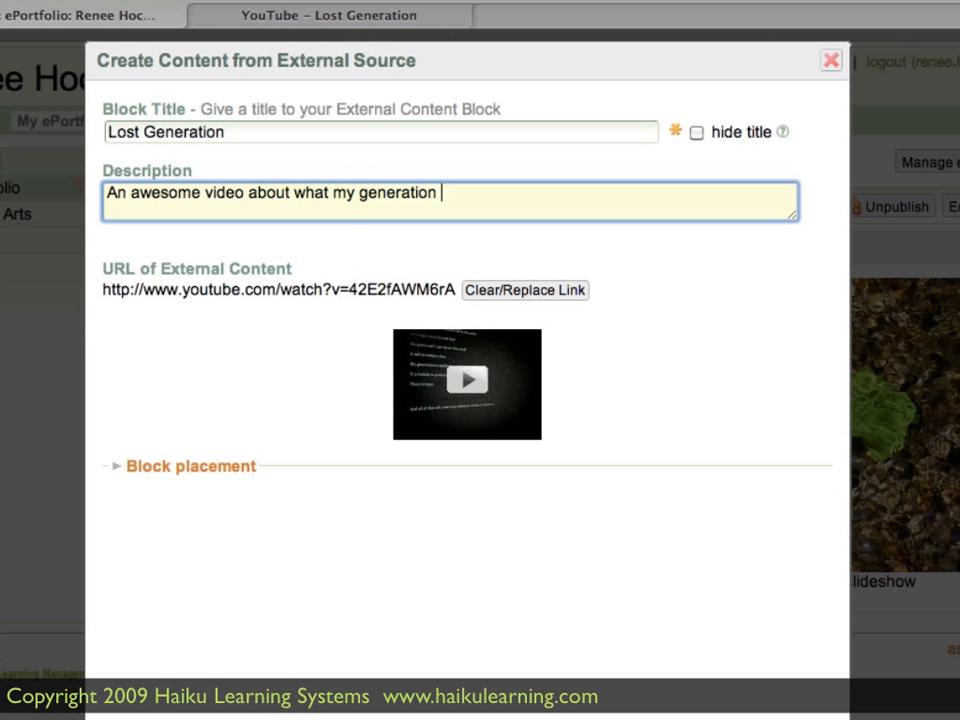
text(really thin)
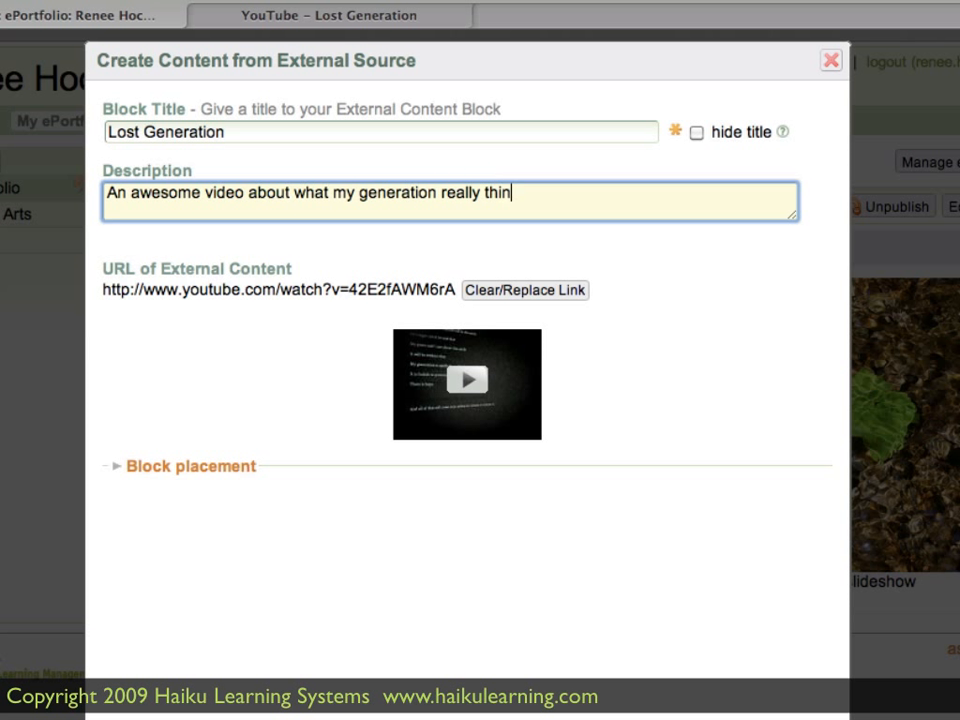
text(ks and can accomplish.)
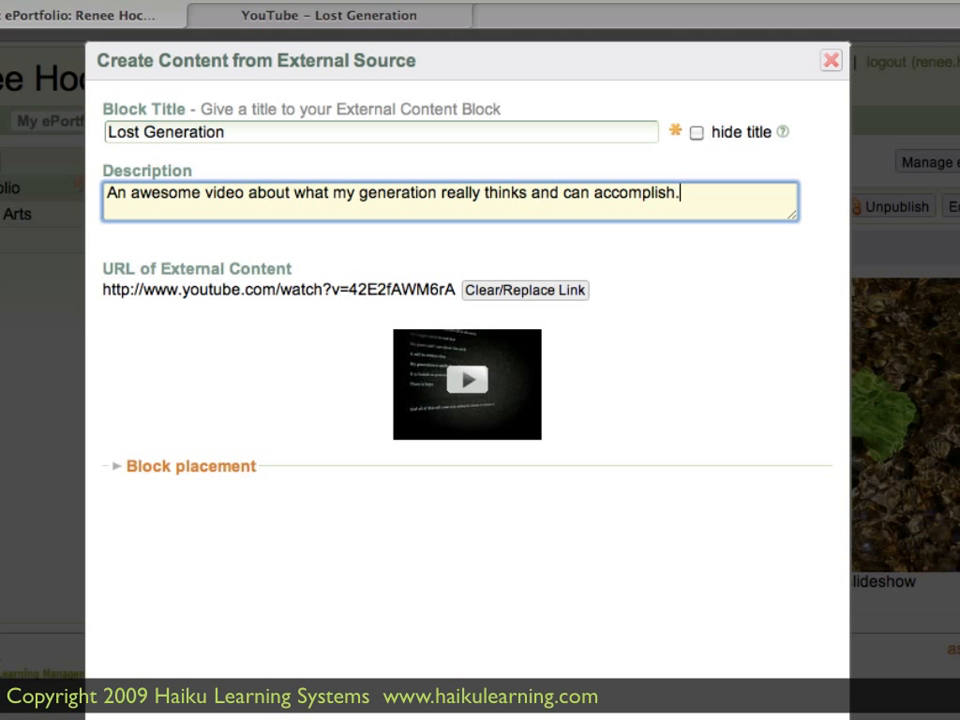
- Set the video block's placement to the top of column 2
click(183, 467)
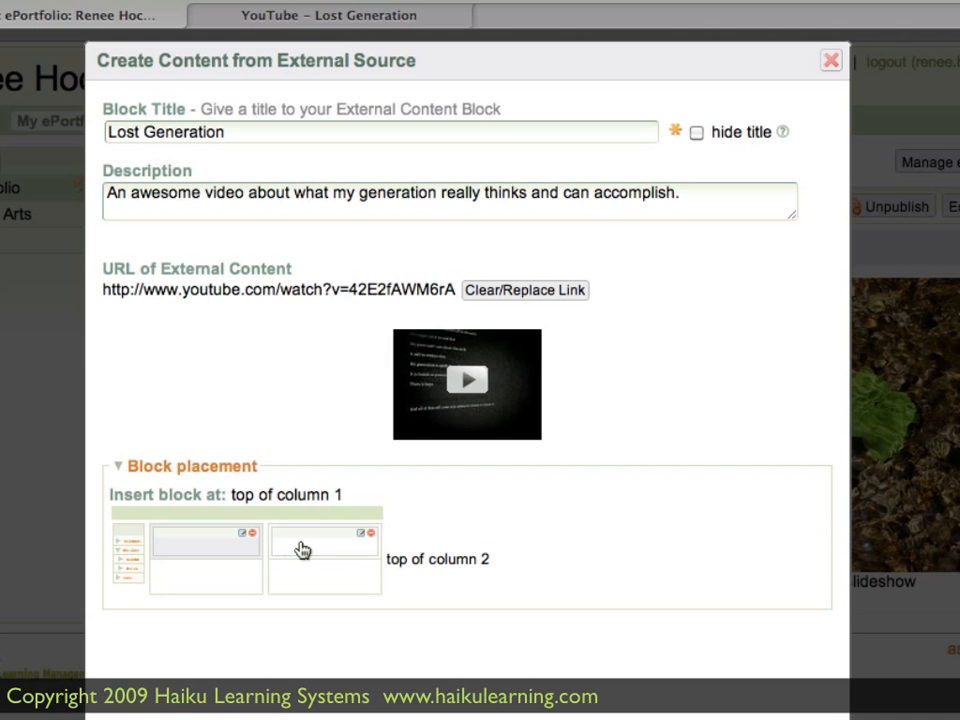
click(302, 550)
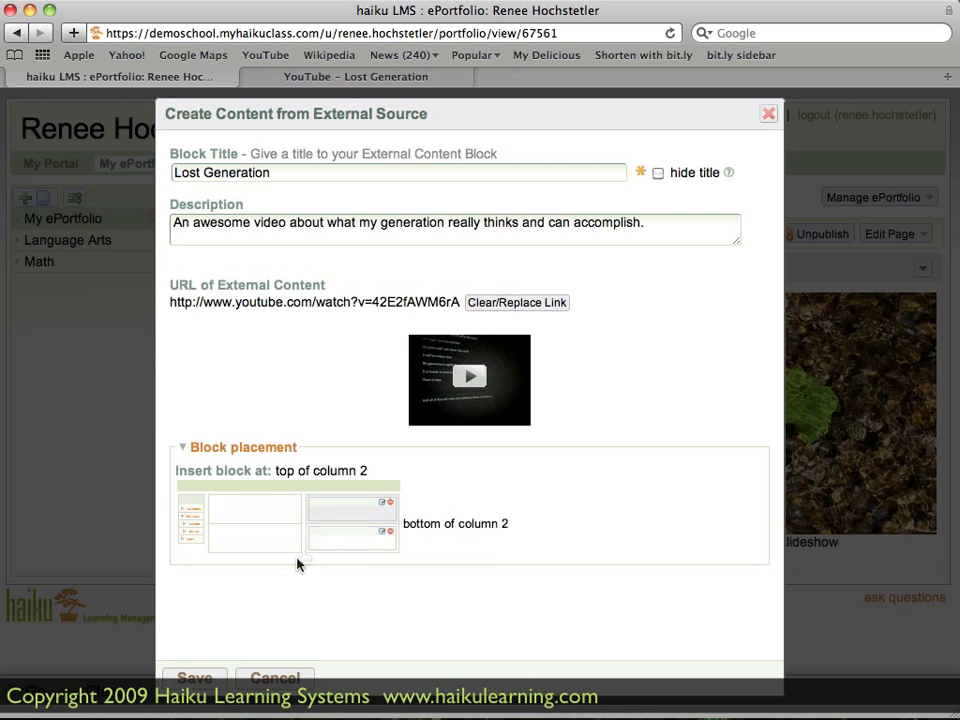
- Save the Lost Generation video block and move it below the intro block in column 1
click(195, 678)
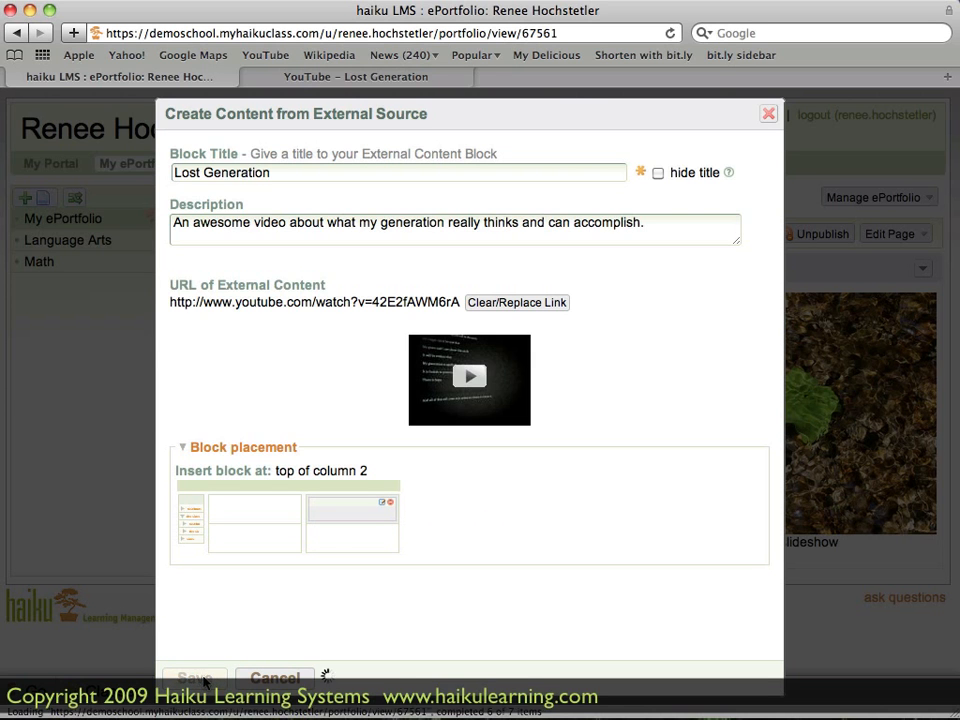
scroll(203, 680, down, 1)
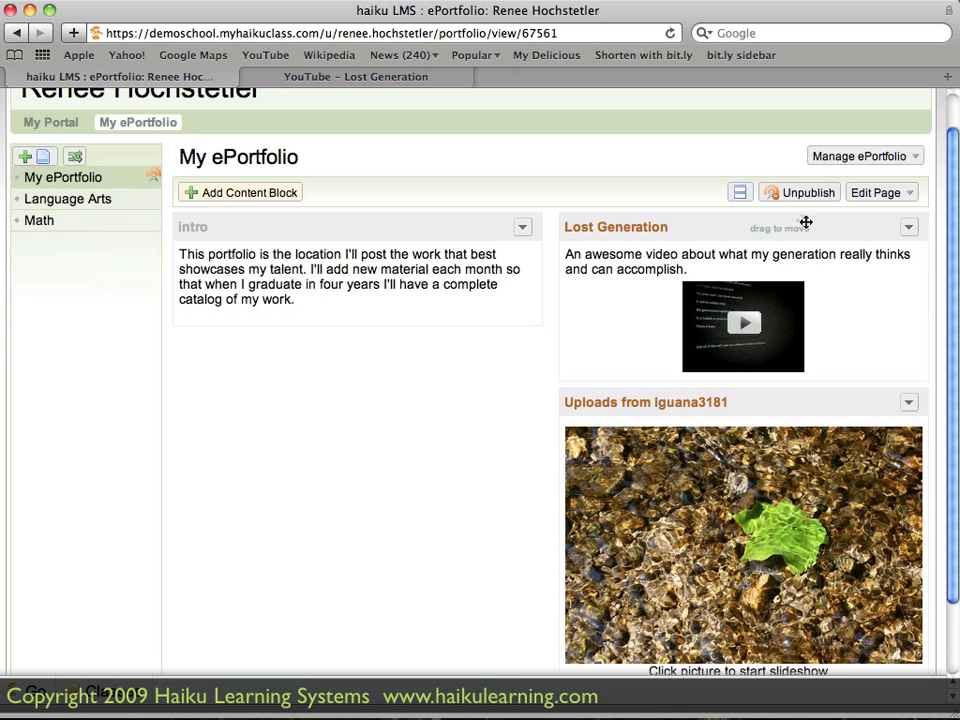
drag(832, 227, 454, 386)
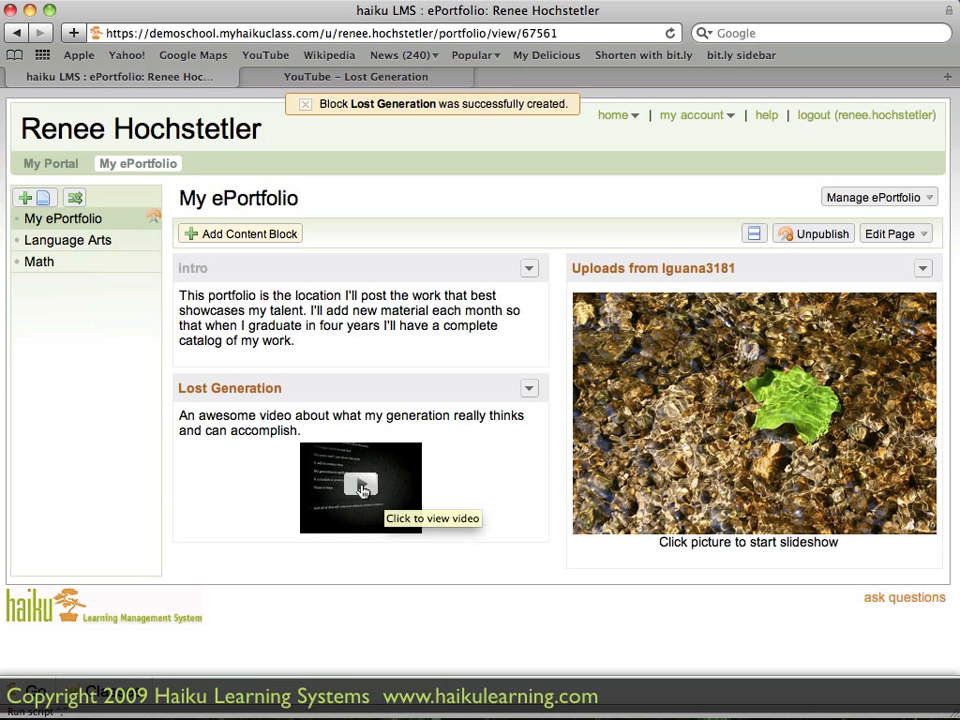
- Open the Lost Generation video from its block to check its player window, and close it
click(365, 490)
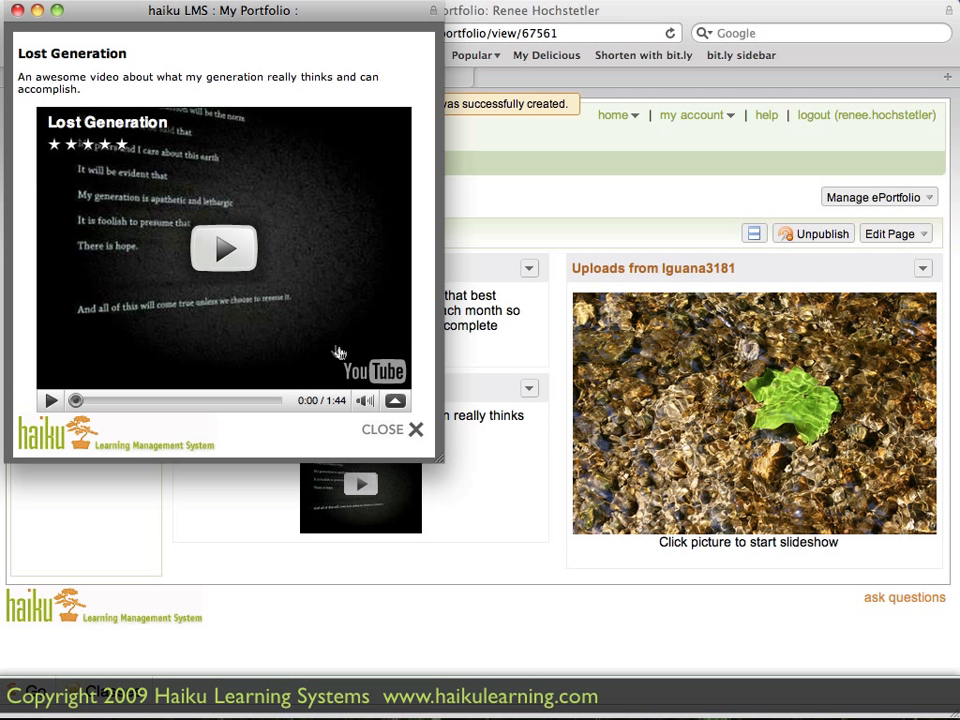
click(406, 438)
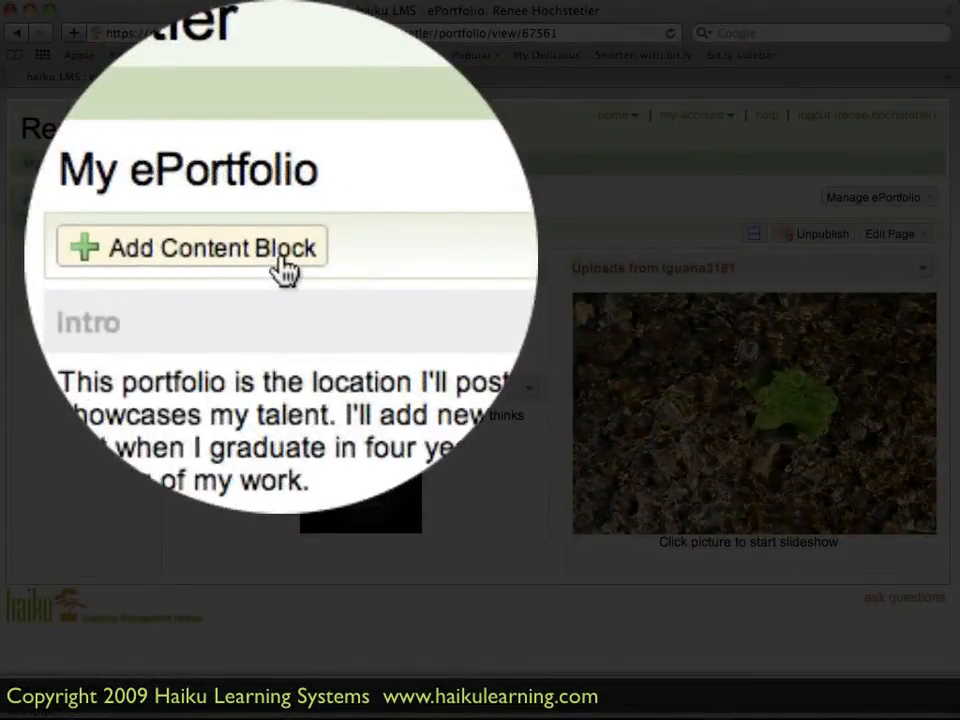
- Create a new audio content block titled "Radio Spot" and continue to the file upload
click(272, 236)
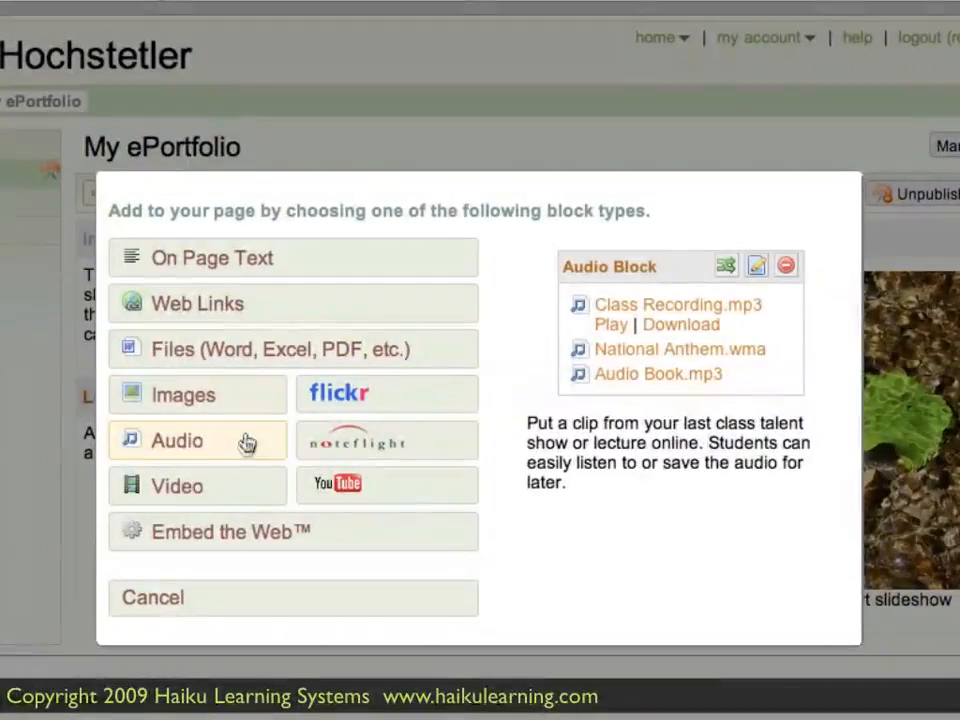
click(247, 444)
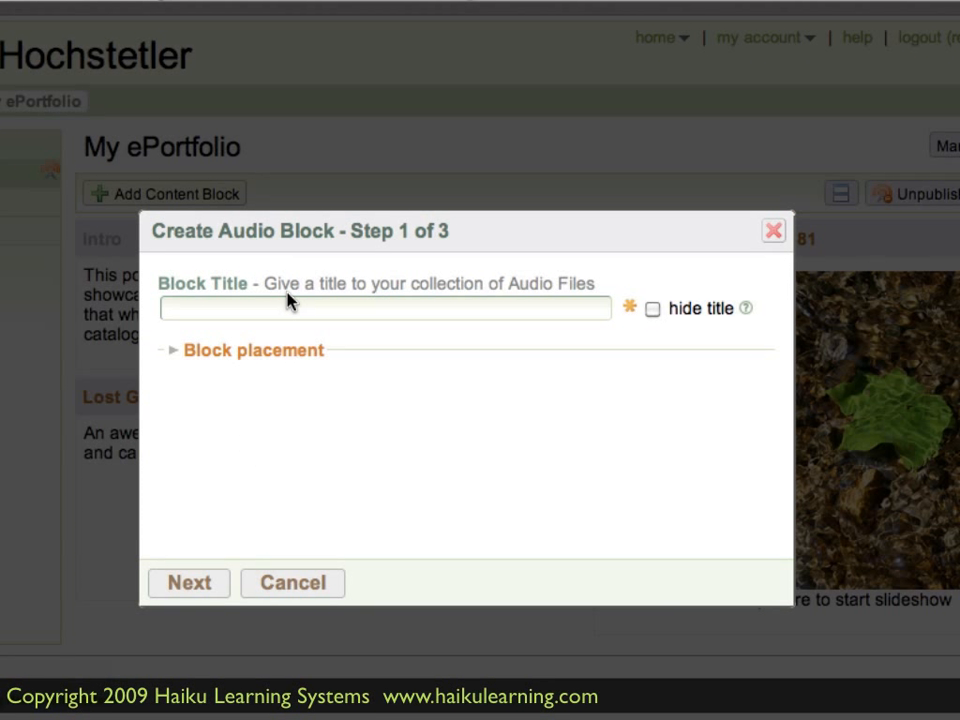
click(285, 308)
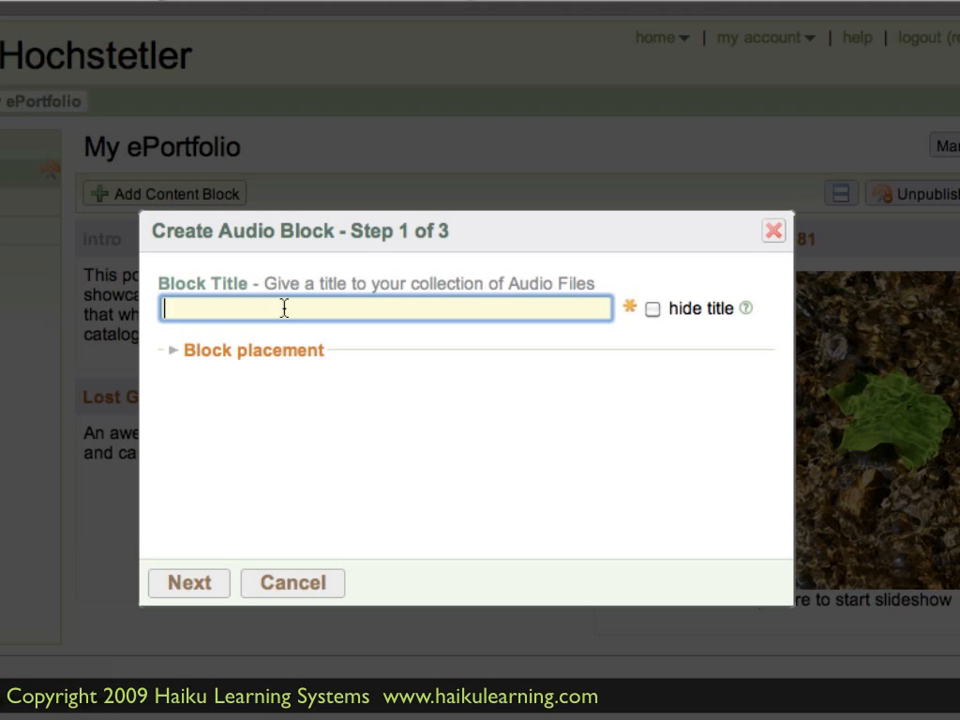
text(Radio Spot)
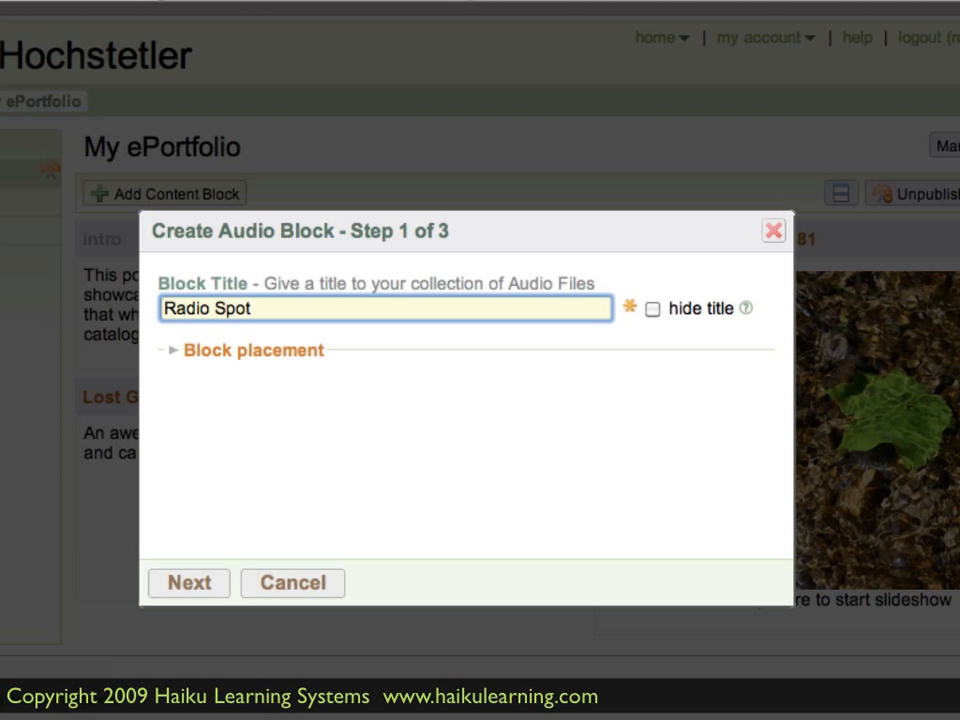
click(207, 580)
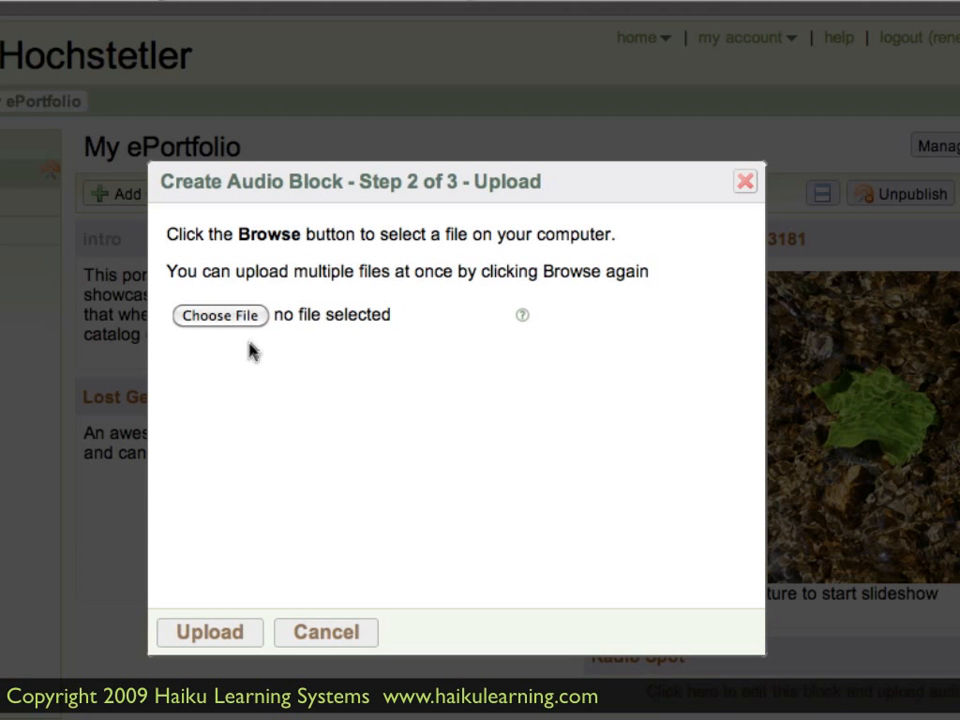
- Select the voice memos 9/10/09 9:50 AM and 9/29/09 9:04 PM and upload both to the audio block
click(241, 318)
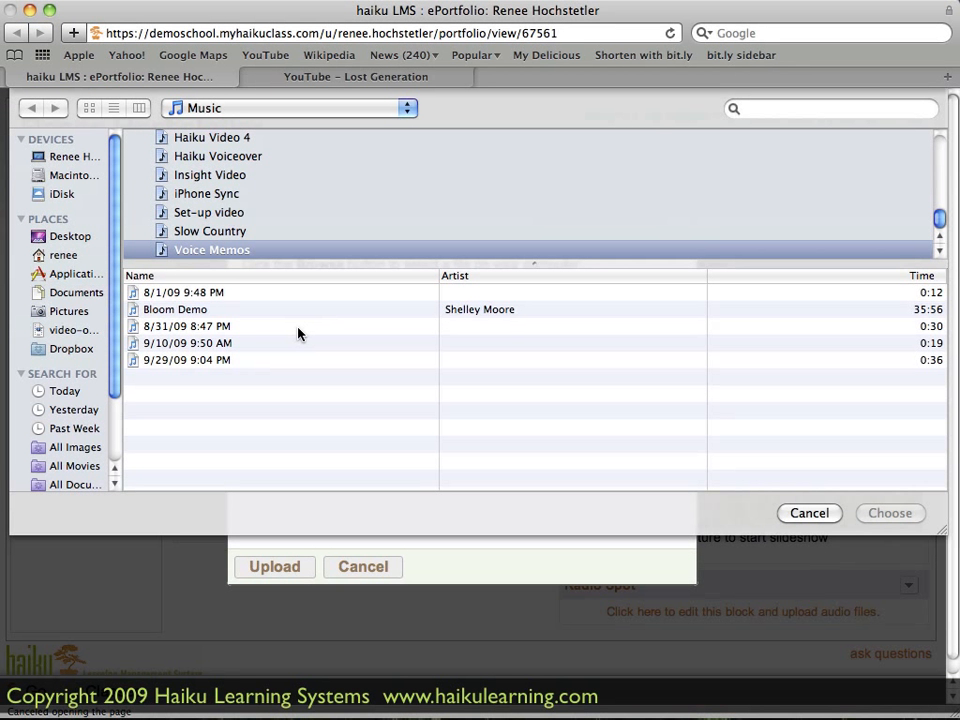
click(190, 343)
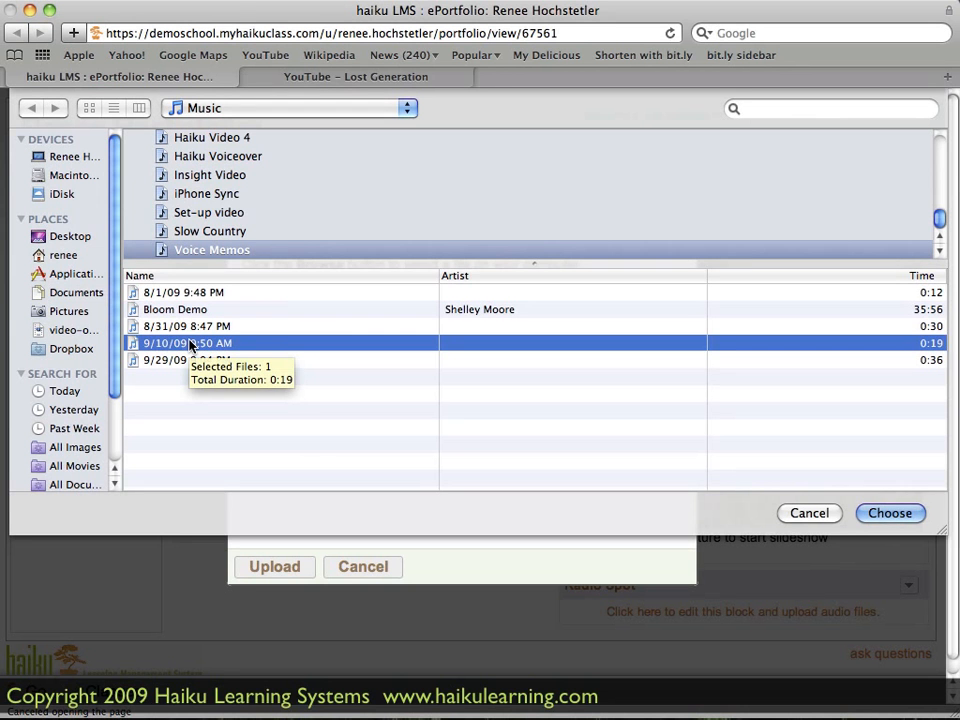
click(889, 513)
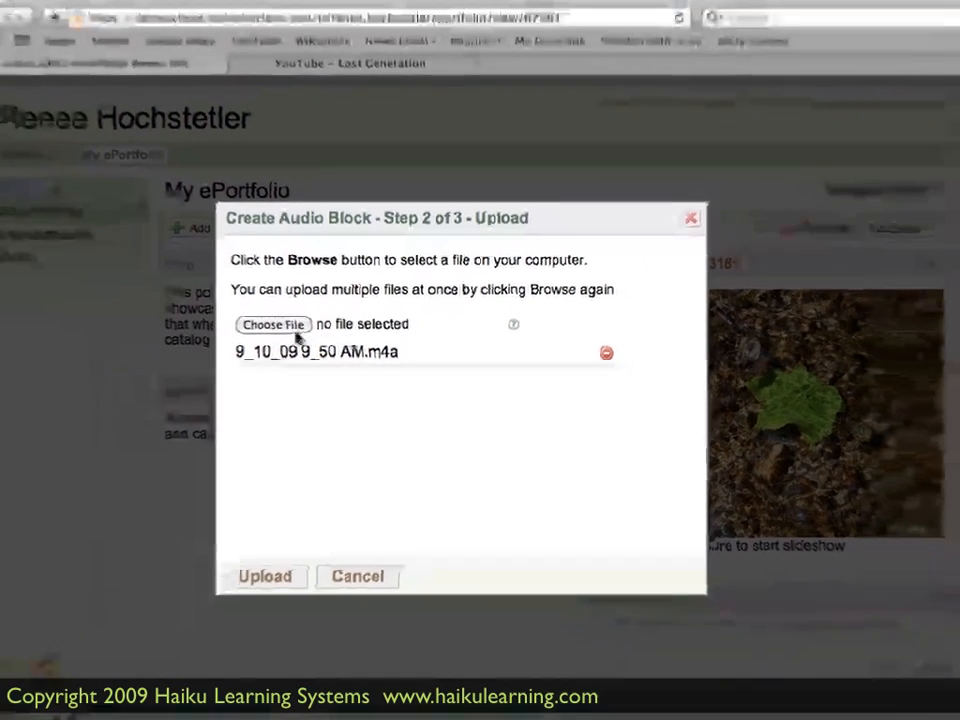
click(219, 315)
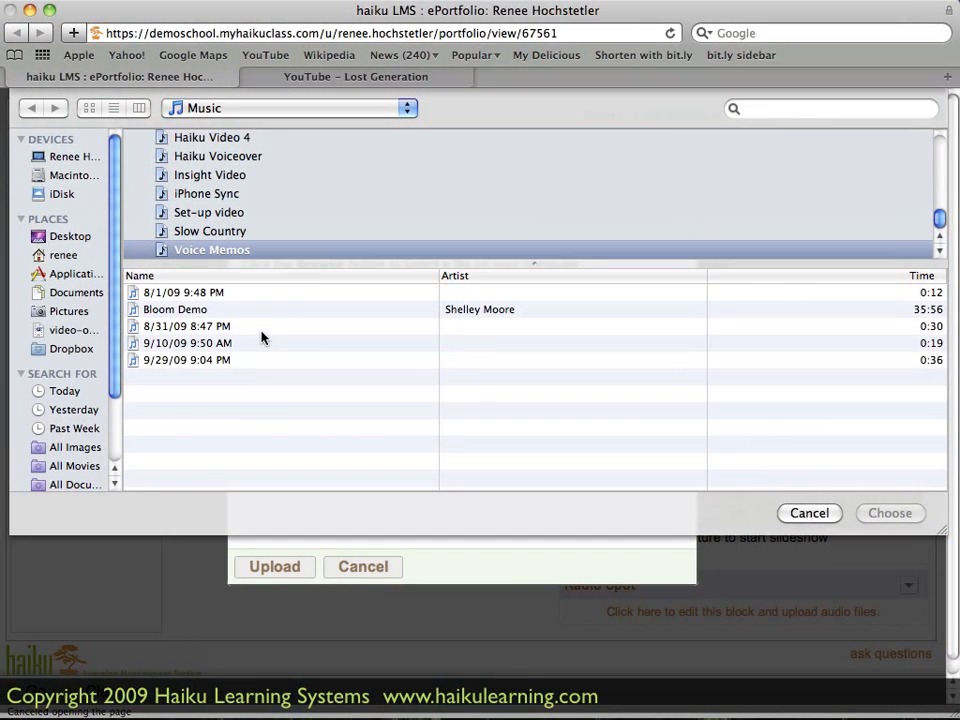
click(203, 362)
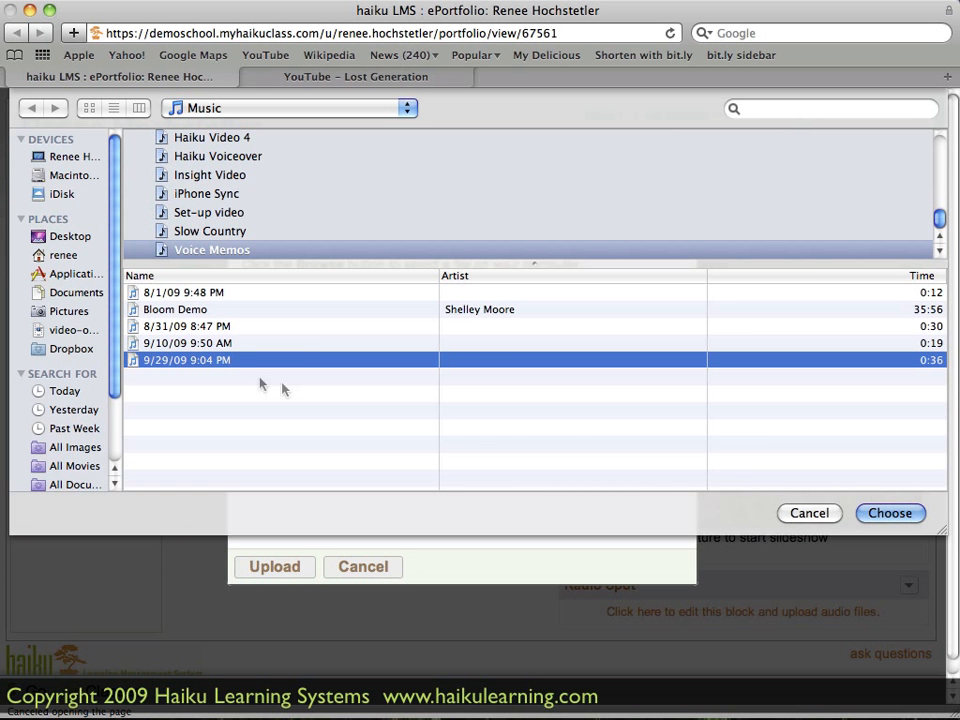
click(884, 513)
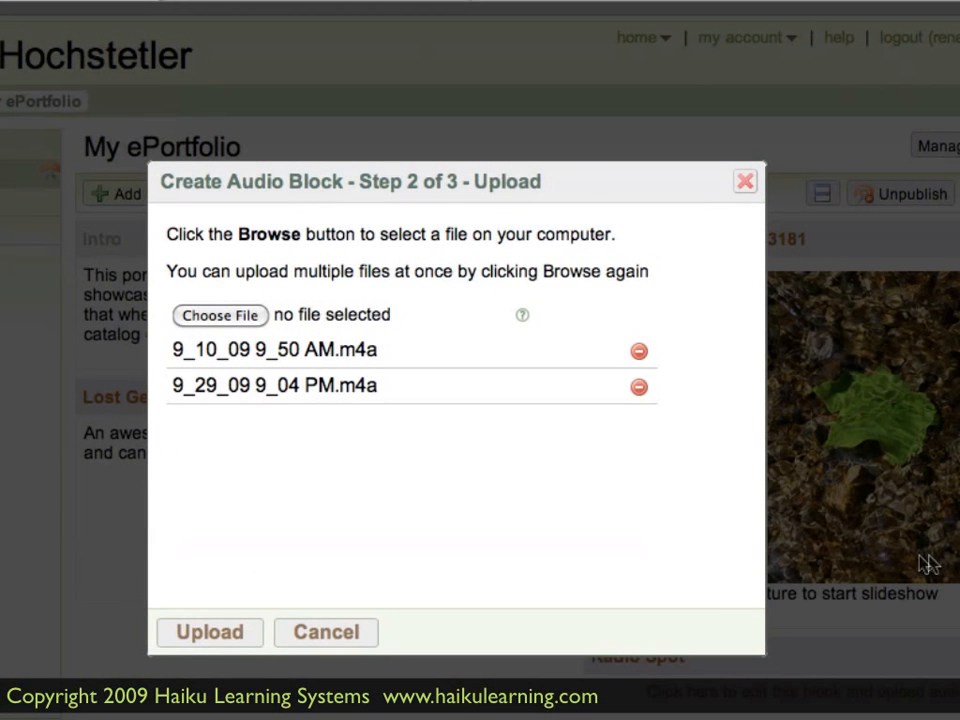
click(210, 633)
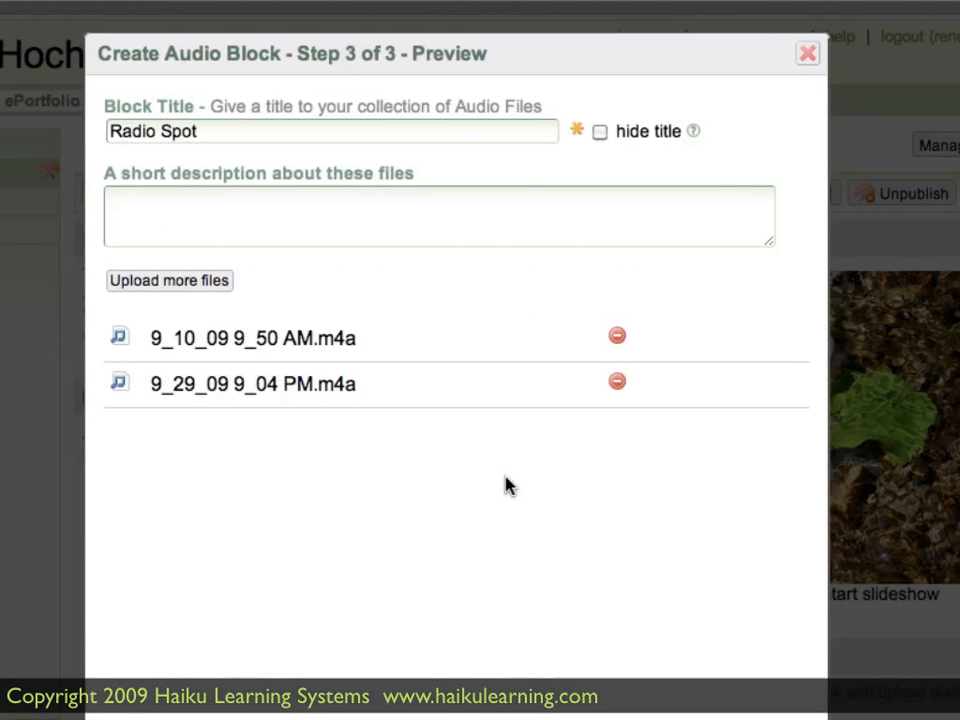
- Enter the audio block's description "These files are for an assignment in Comm 205." and finish creating the block
click(312, 205)
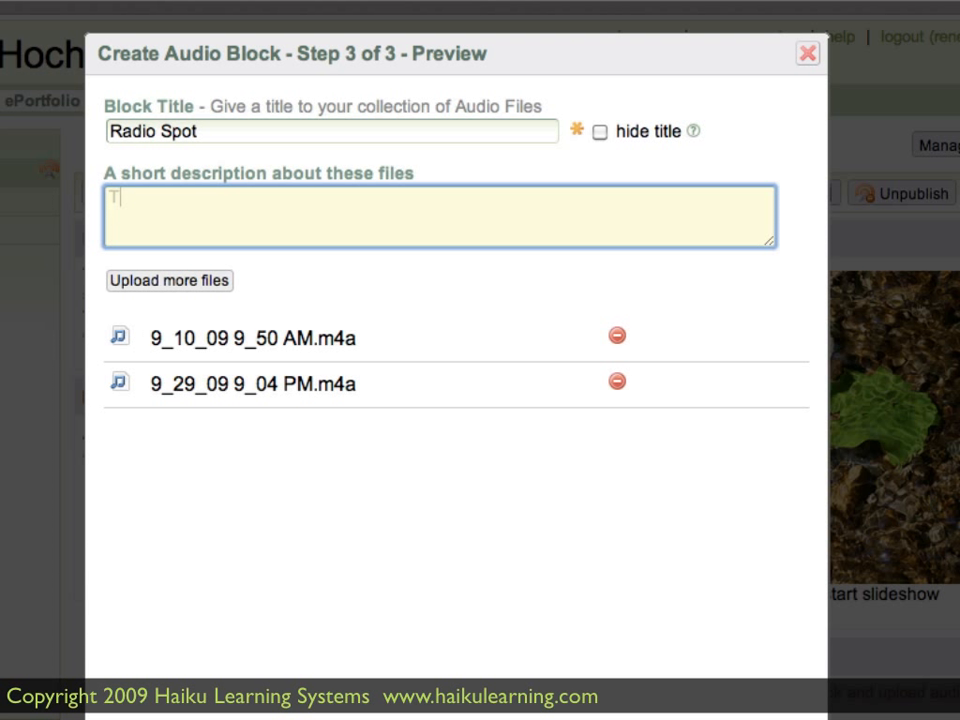
text(These files)
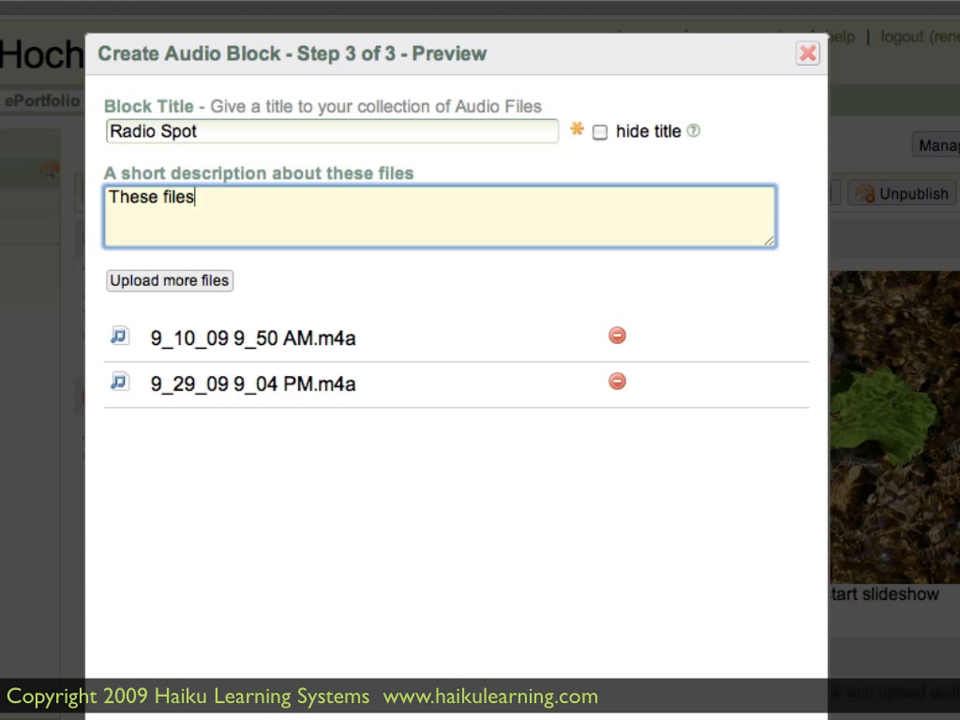
text( are for an assigneme)
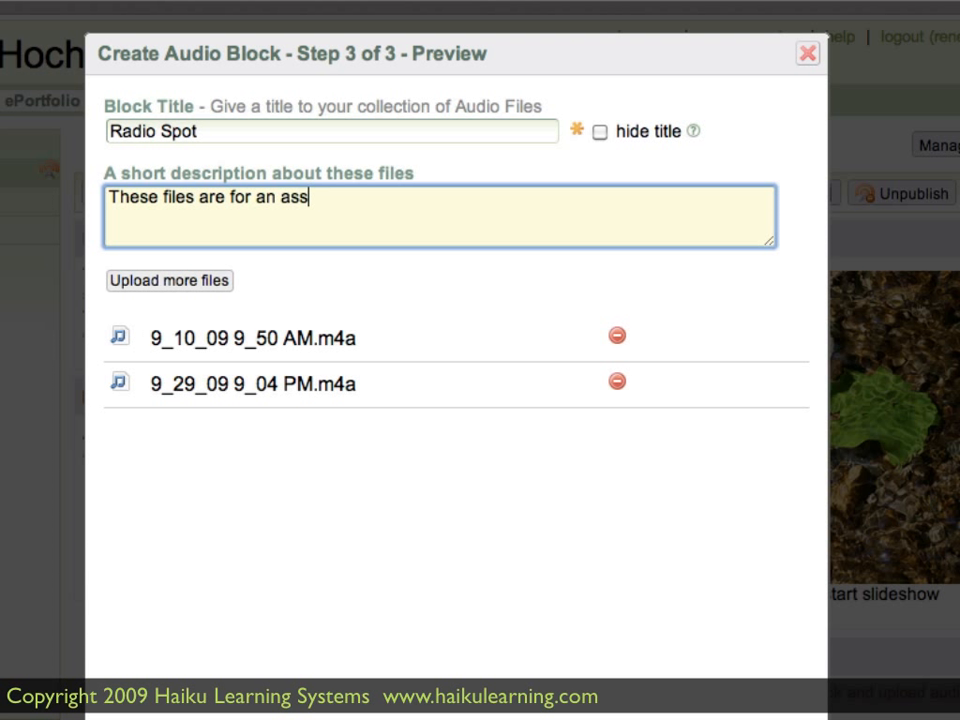
key(BackSpace)
key(BackSpace)
key(BackSpace)
text(ment in Comm )
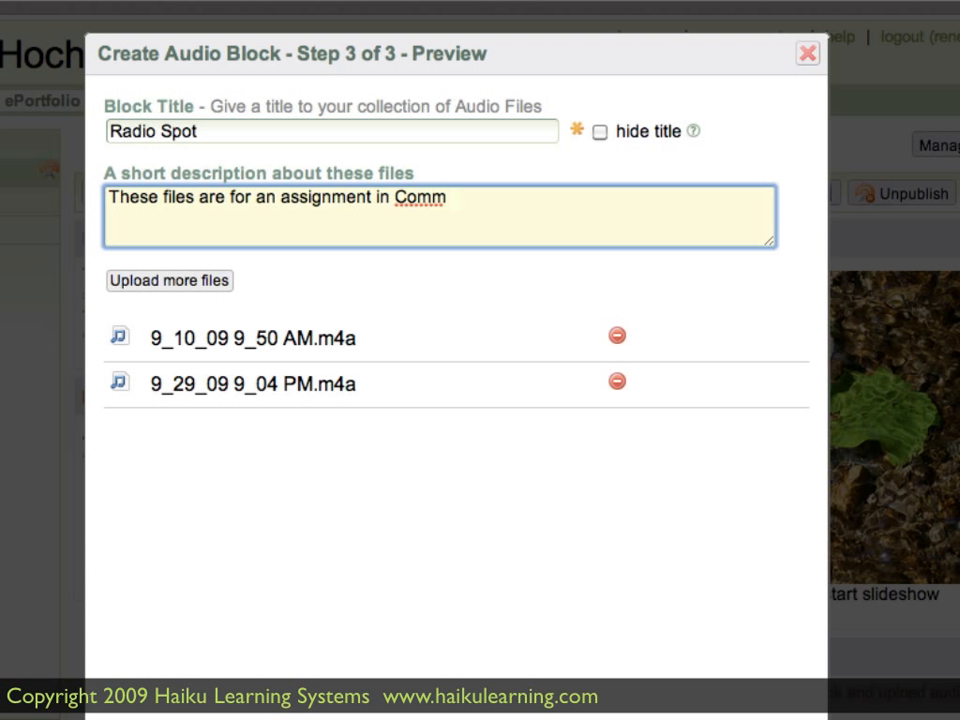
text(205.)
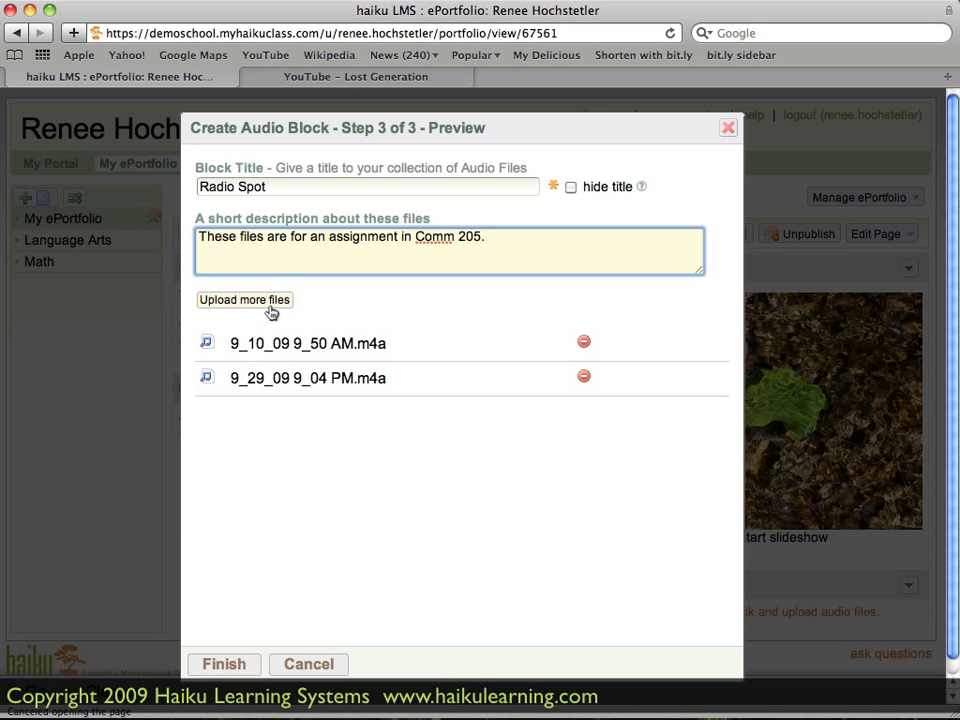
click(250, 669)
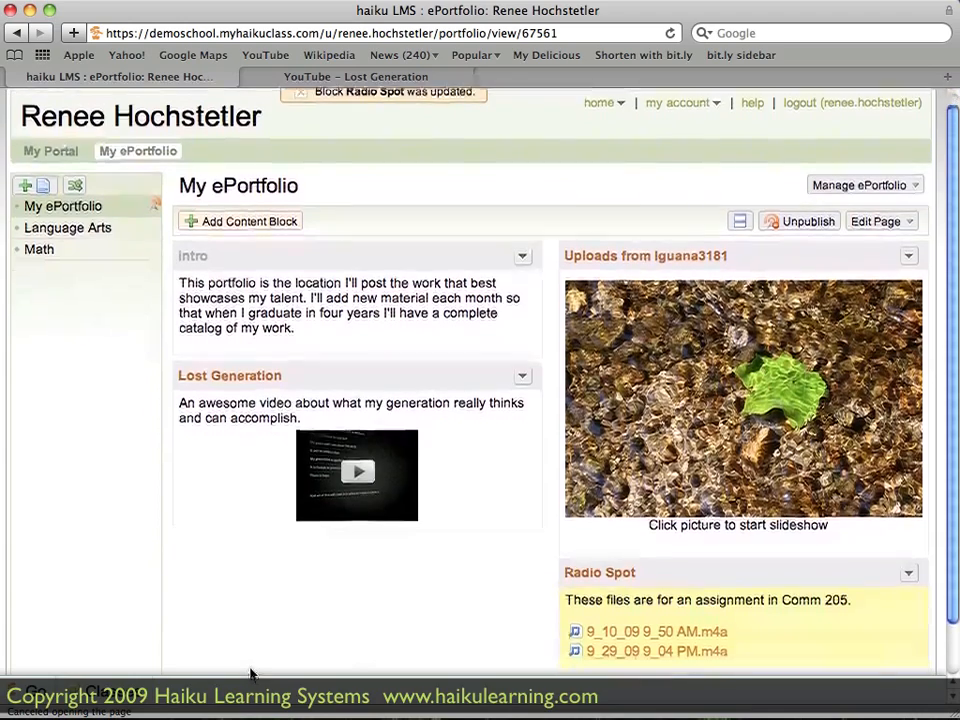
- Move the Radio Spot block below the Lost Generation block and download its 9_10_09 9_50 AM.m4a file
scroll(497, 561, down, 2)
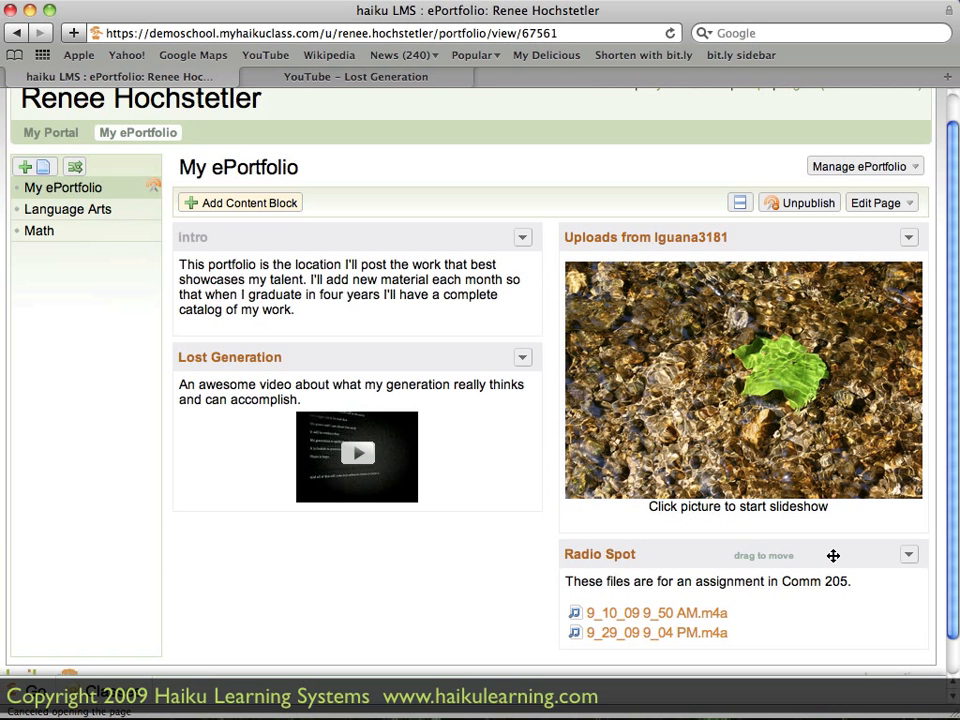
drag(836, 553, 443, 529)
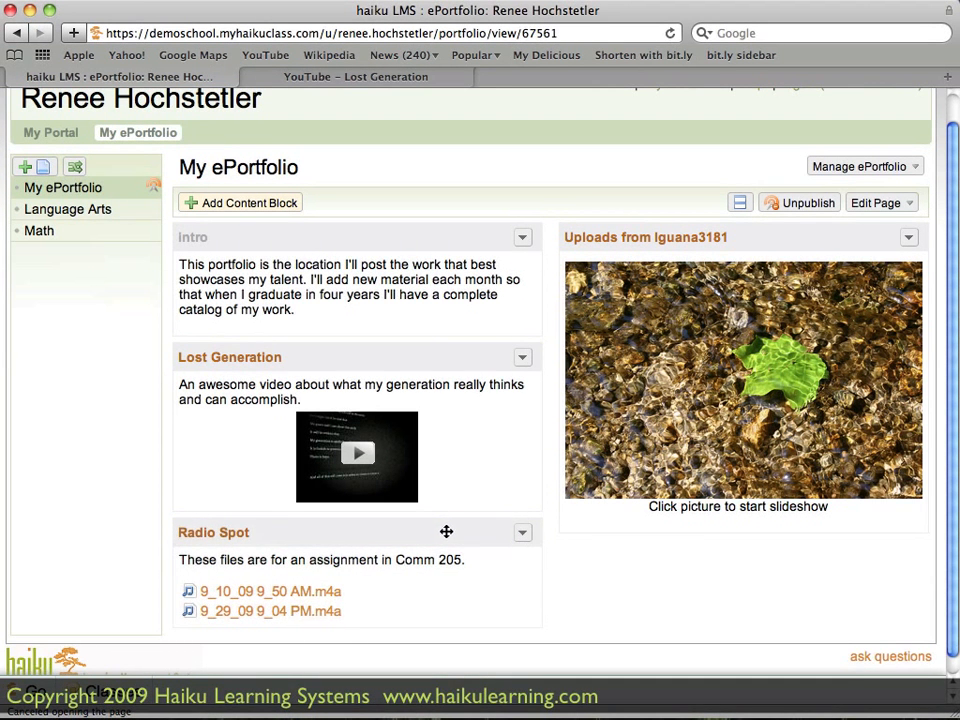
click(275, 588)
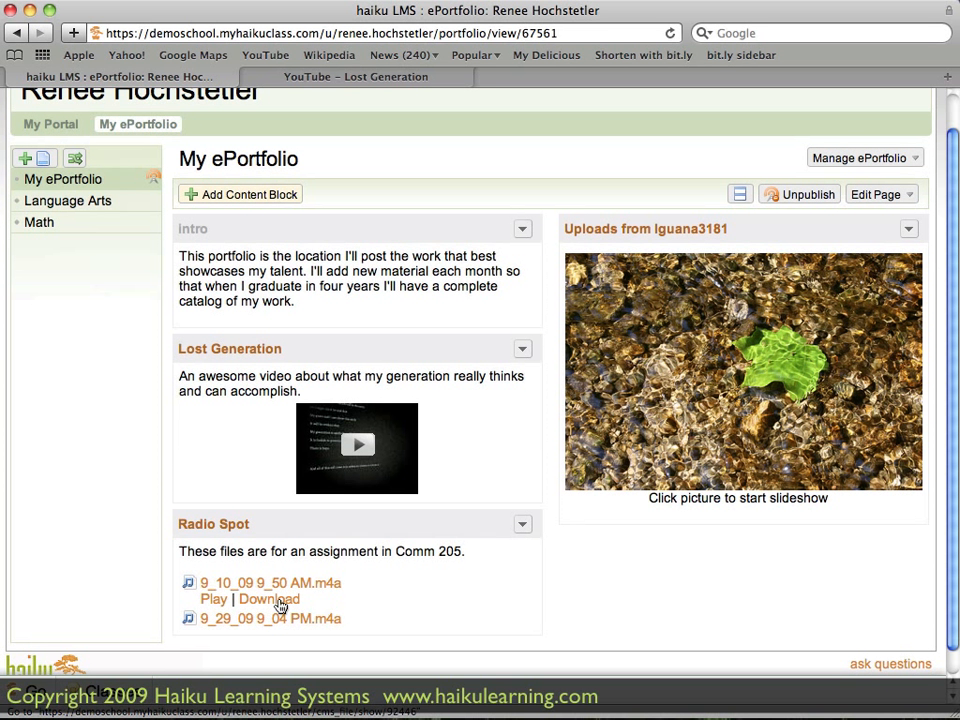
click(281, 606)
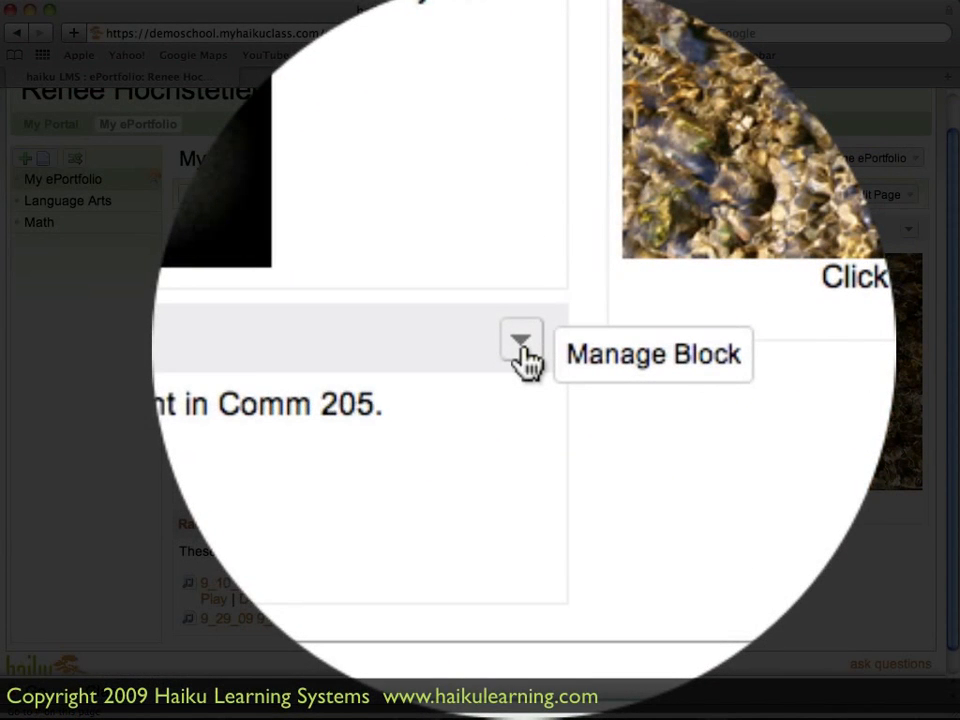
- Edit the Radio Spot block to hide its title and save the change
click(521, 526)
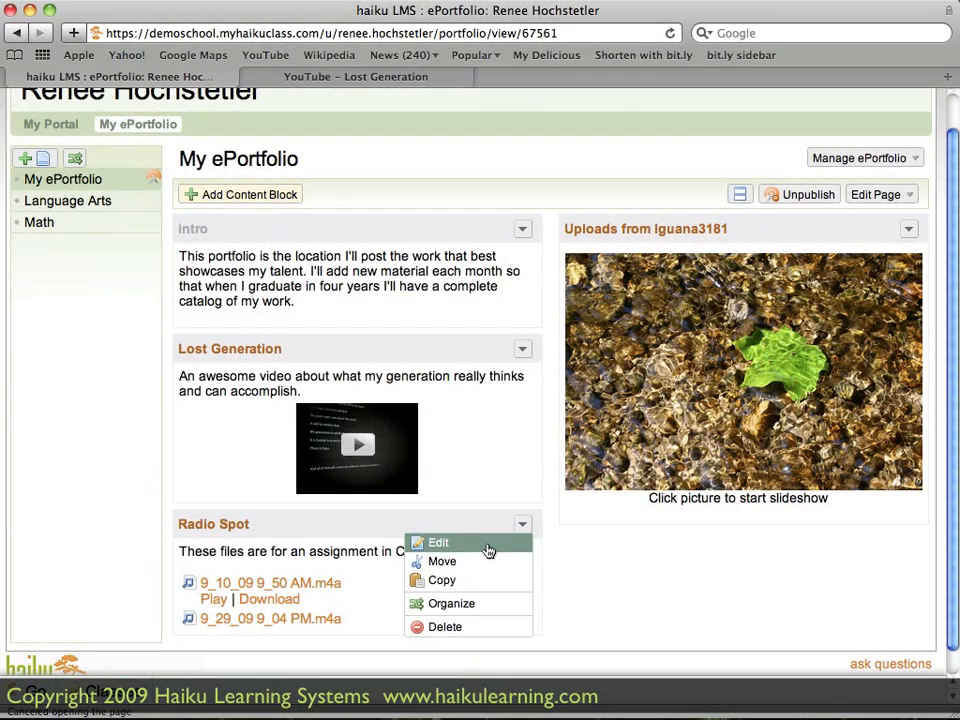
click(489, 551)
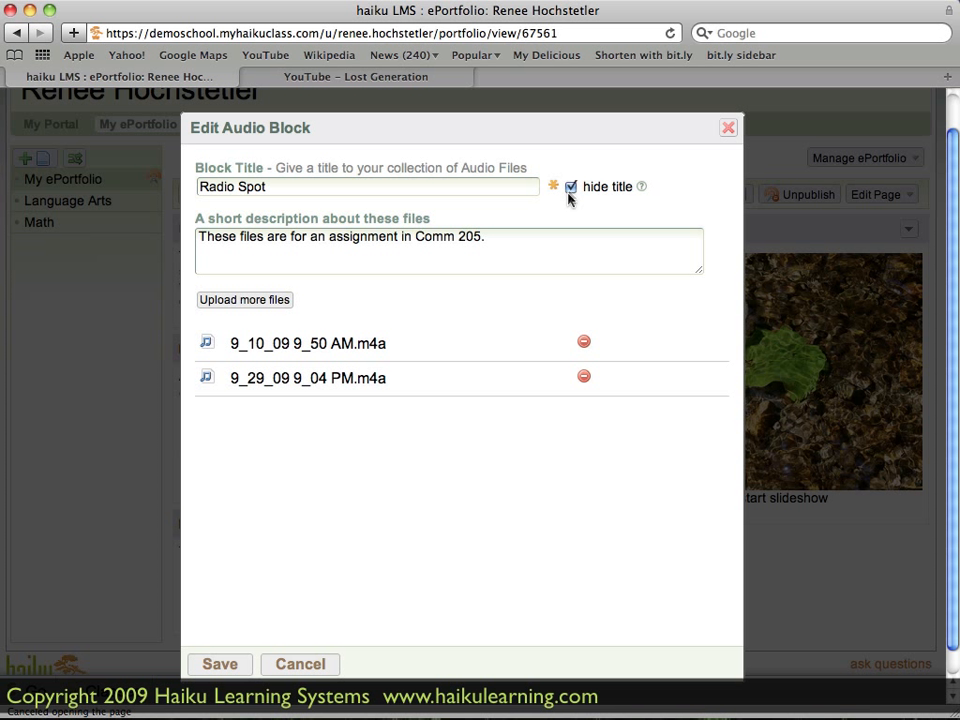
click(240, 666)
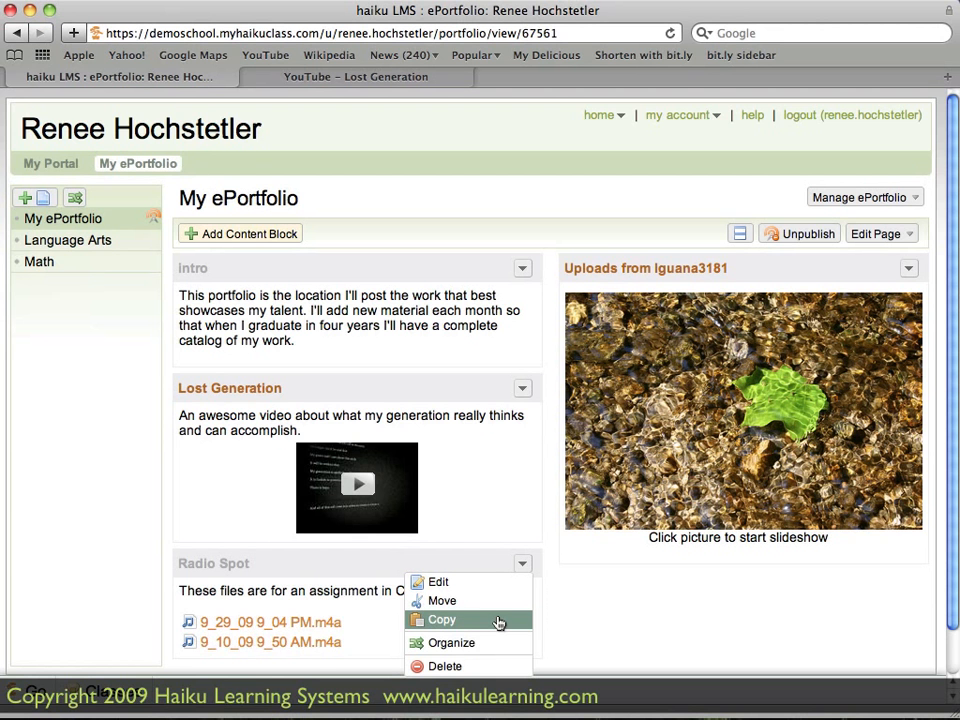
- Set up a copy of the Radio Spot block with the Language Arts page of My Portfolio as its destination
click(498, 621)
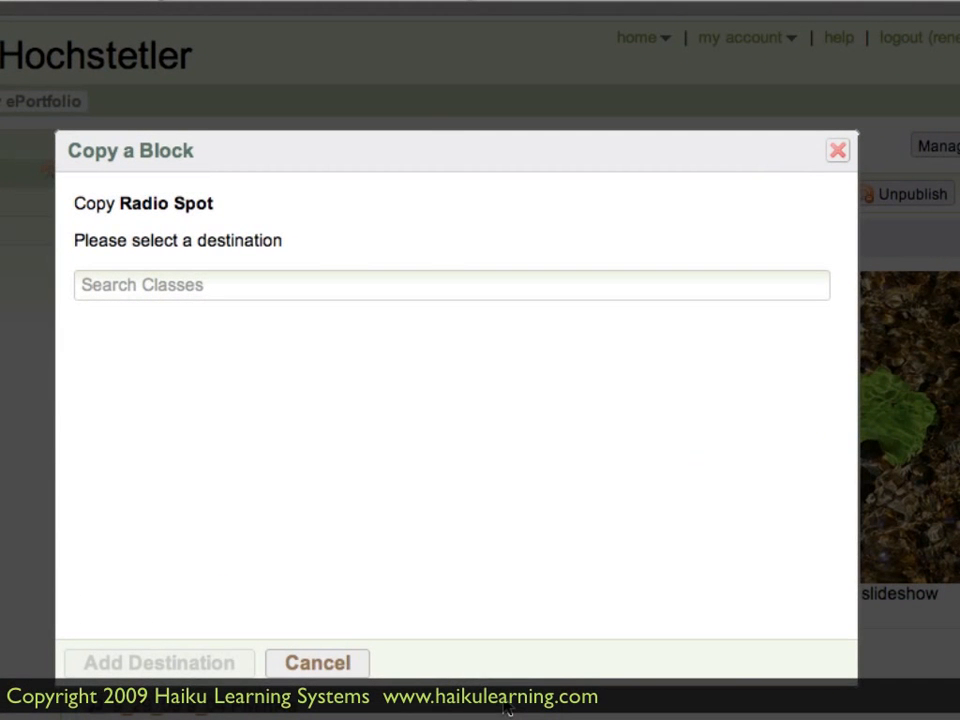
click(259, 286)
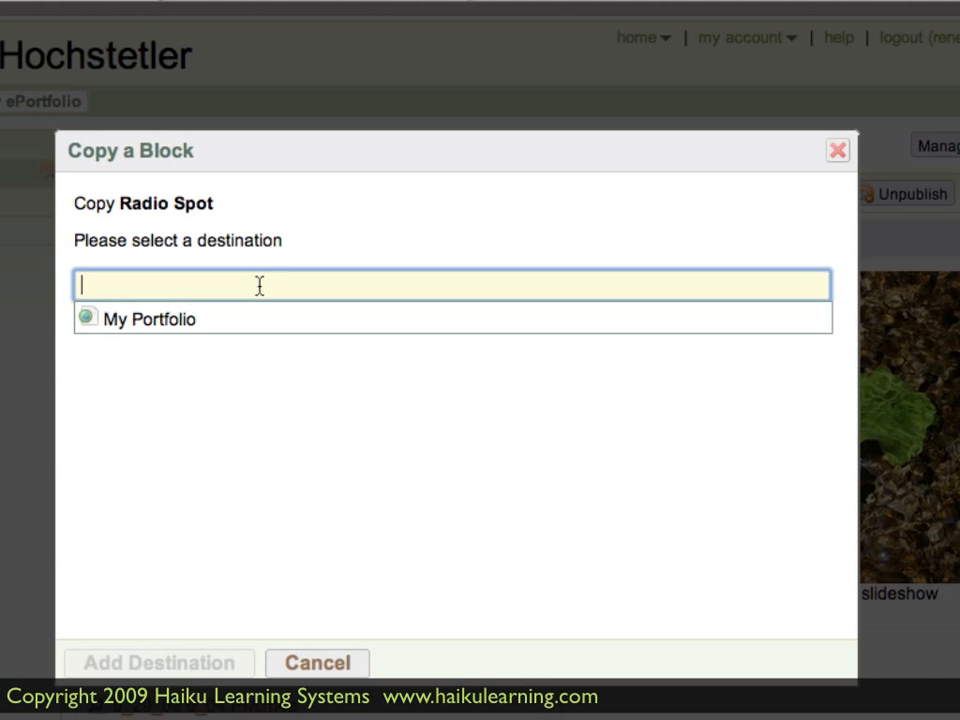
click(223, 320)
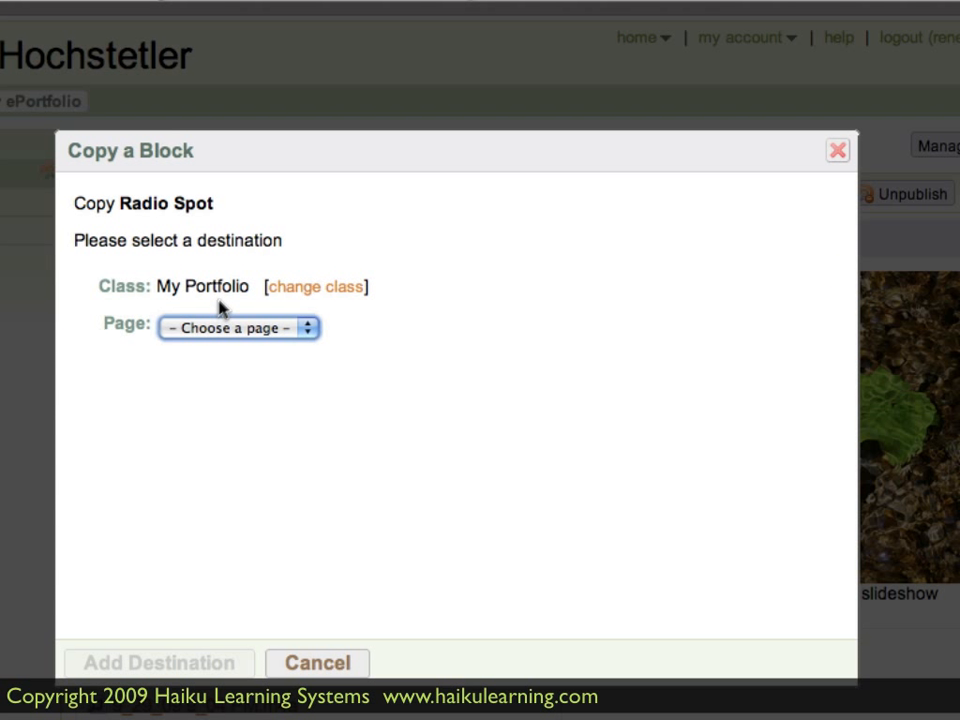
click(310, 330)
click(310, 330)
click(310, 330)
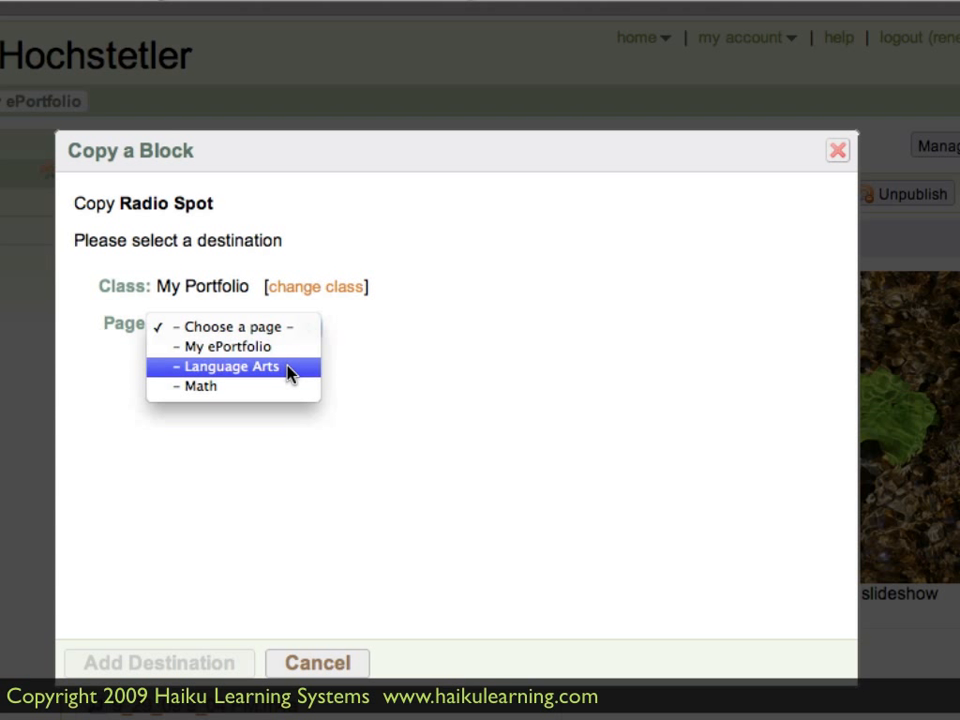
click(289, 369)
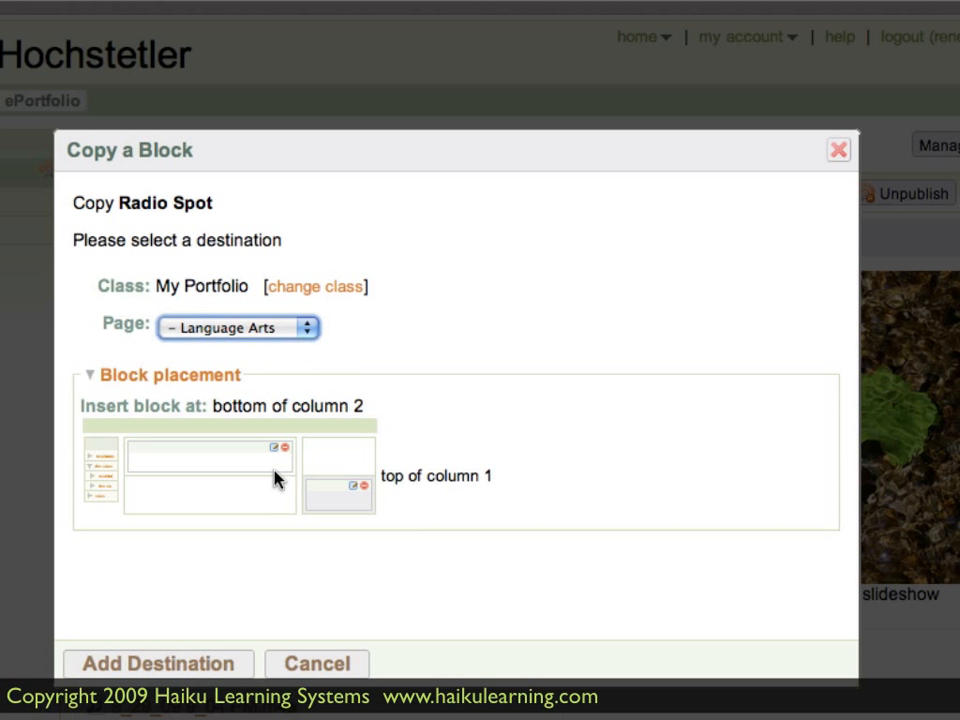
- Copy the Radio Spot block to the top of column 1 and open the destination Language Arts page
click(222, 463)
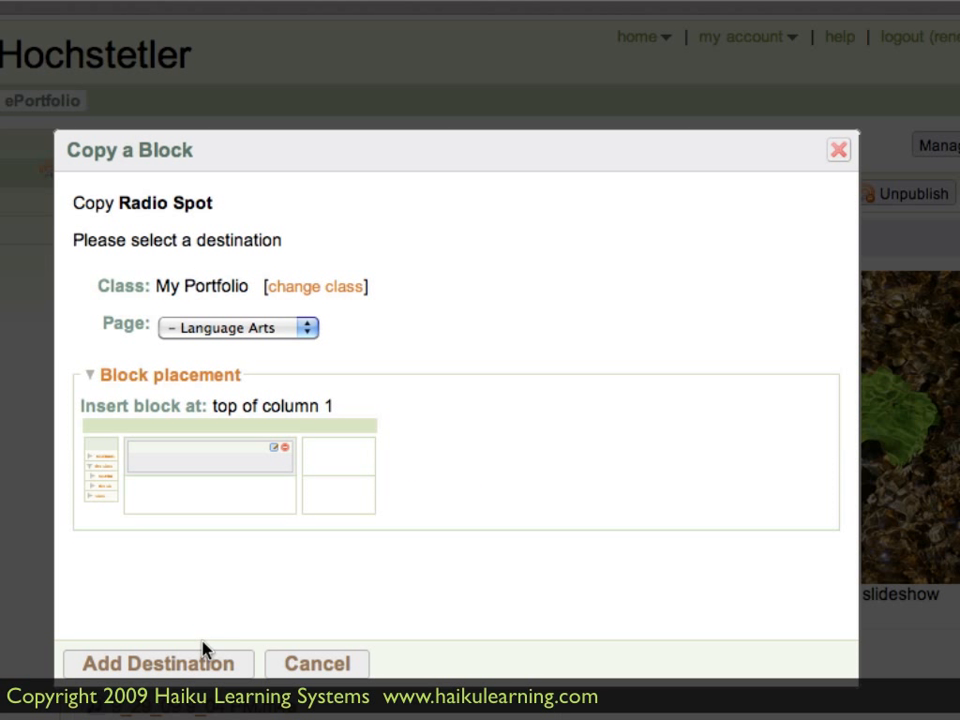
click(199, 668)
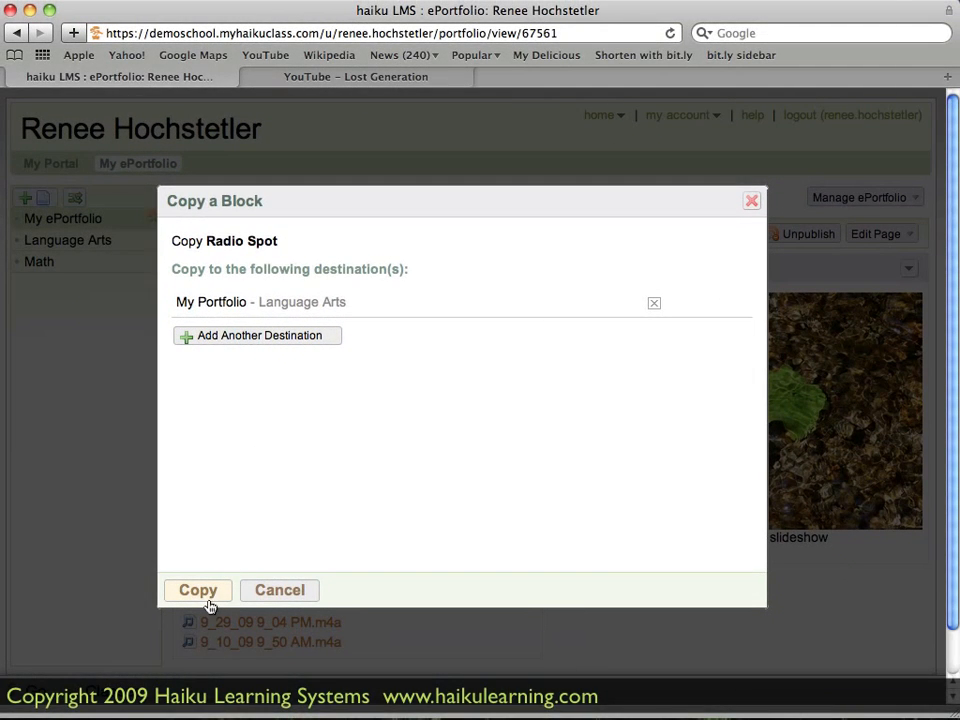
click(218, 596)
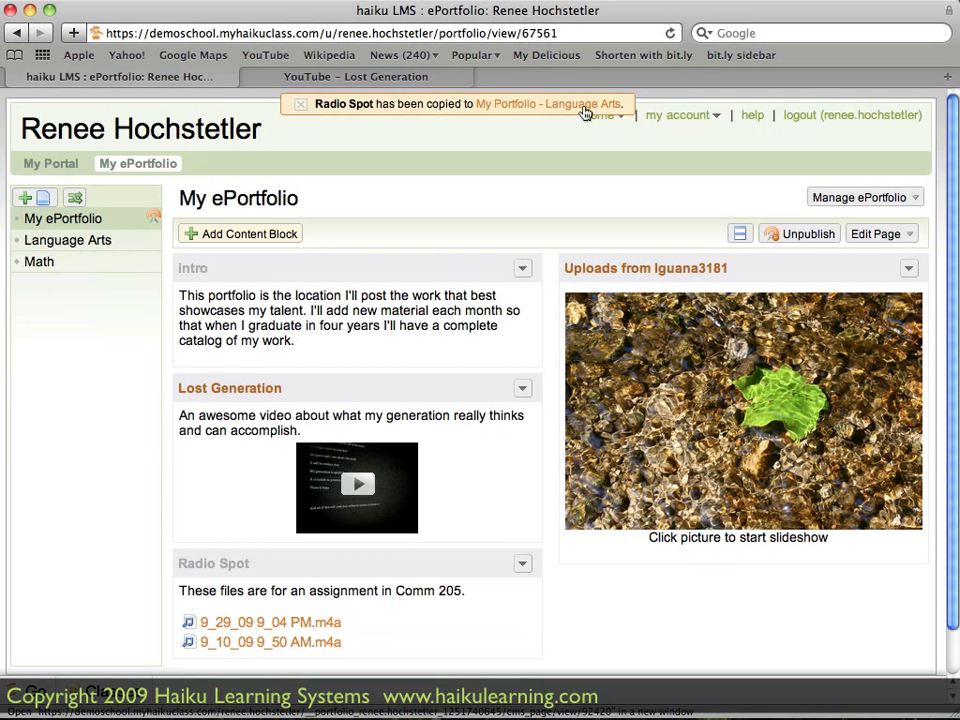
click(586, 113)
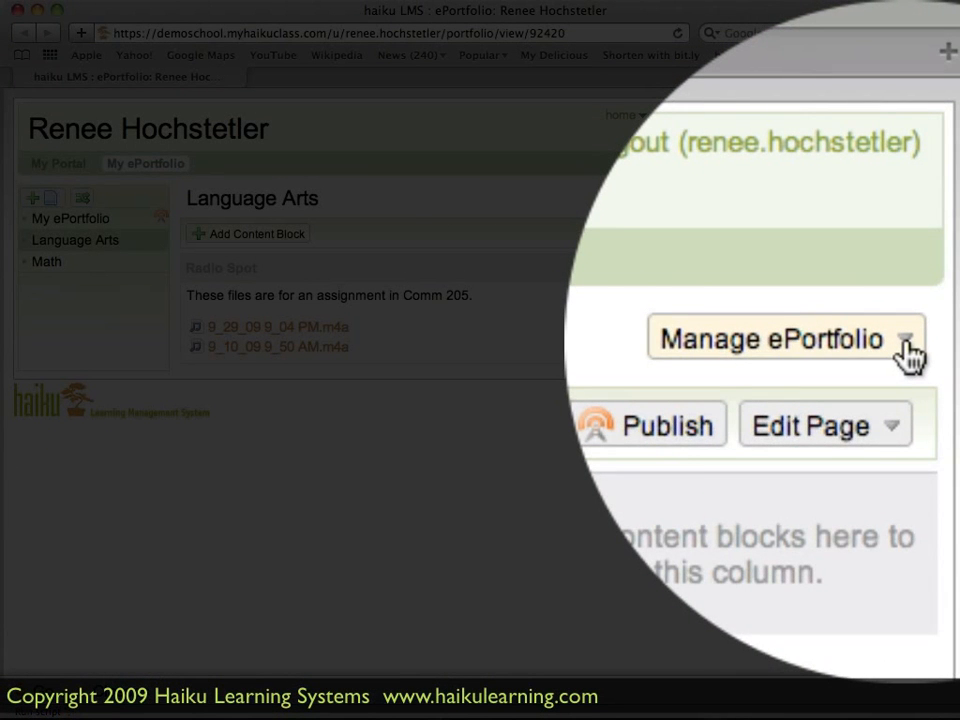
- Export only the published pages of the ePortfolio to HTML and download the exported archive
click(935, 199)
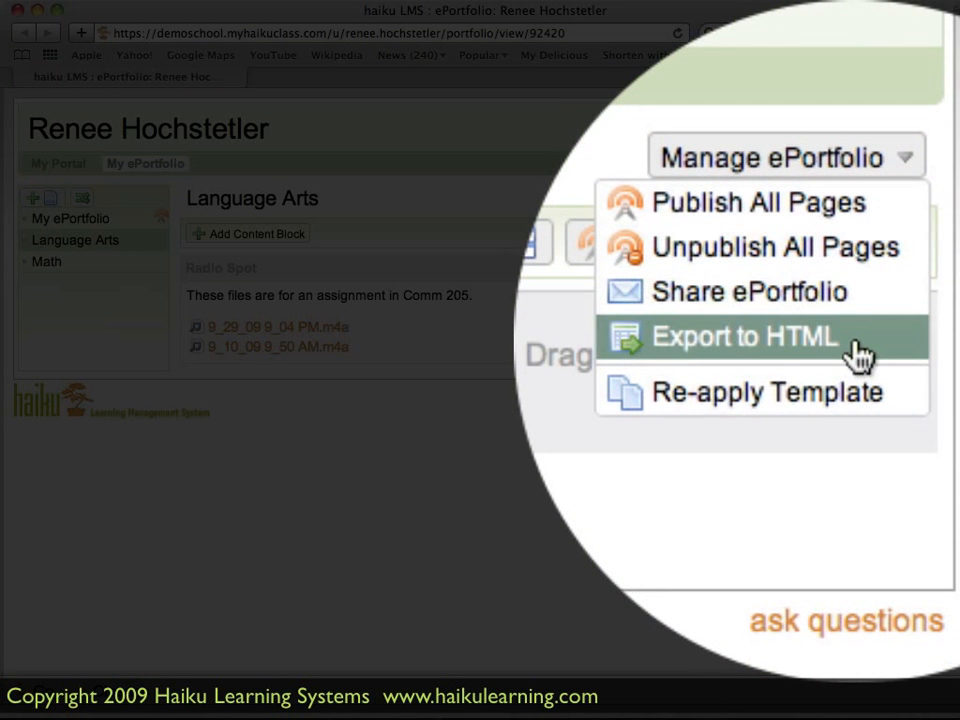
click(914, 270)
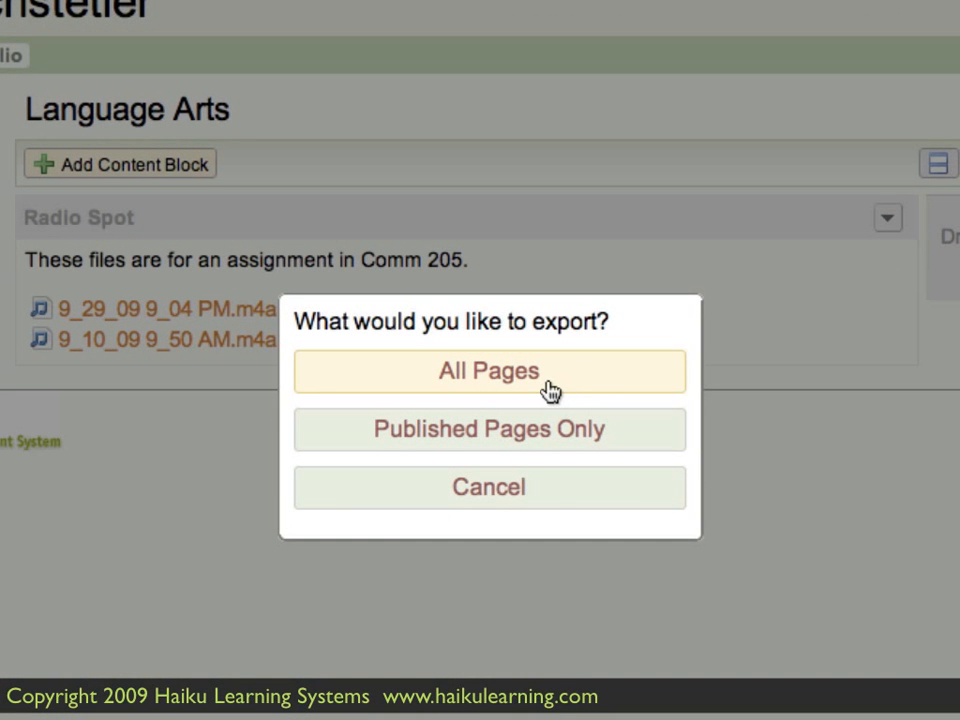
click(598, 441)
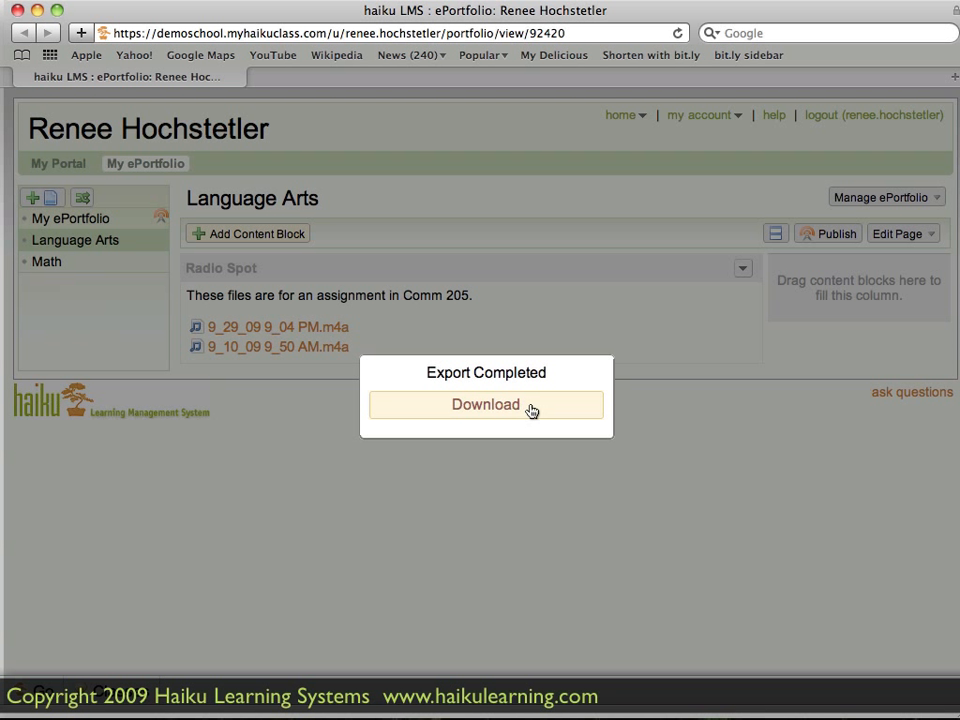
click(531, 409)
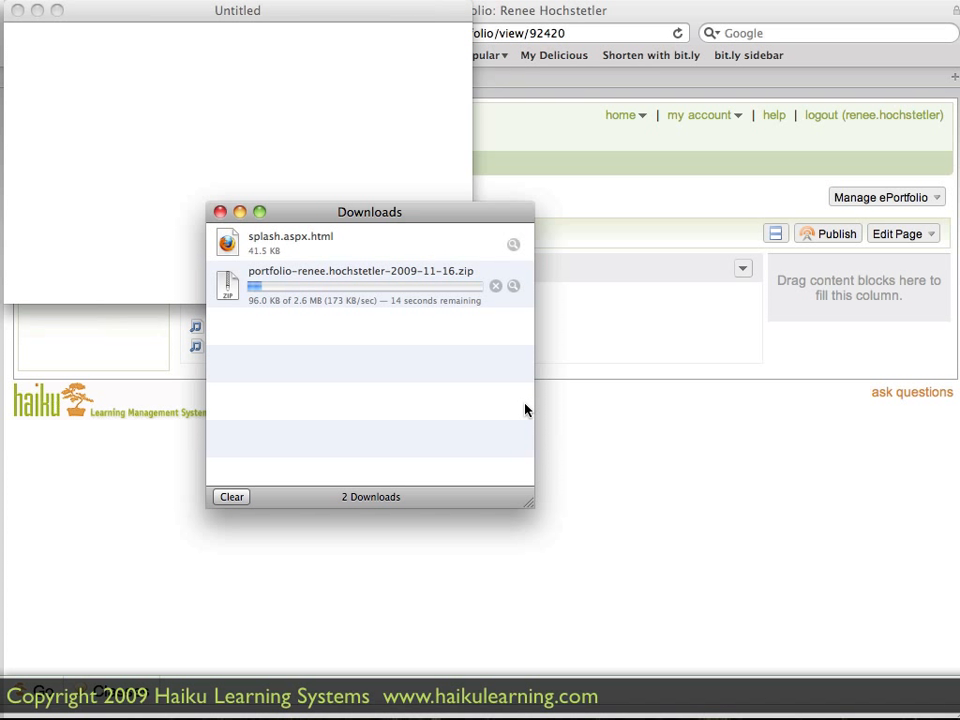